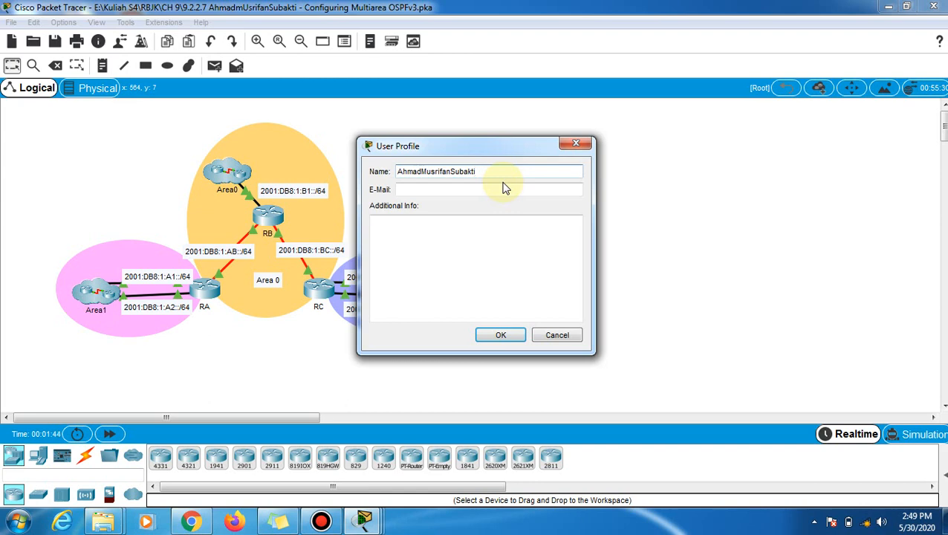
# Confirm the user profile, then read the activity's Part 1 instructions for configuring OSPFv3 on RA
pyautogui.click(497, 339)
pyautogui.press('Return')
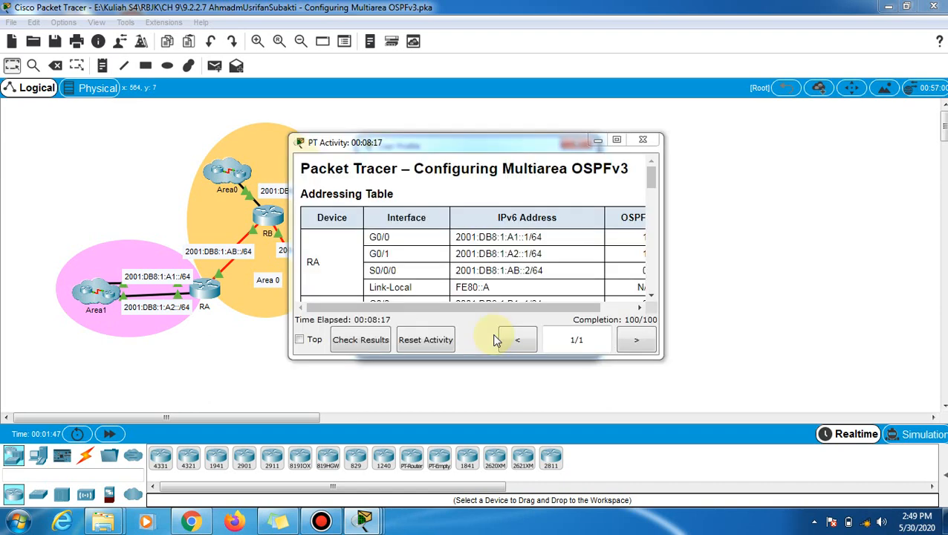
pyautogui.moveTo(530, 147); pyautogui.dragTo(727, 99)
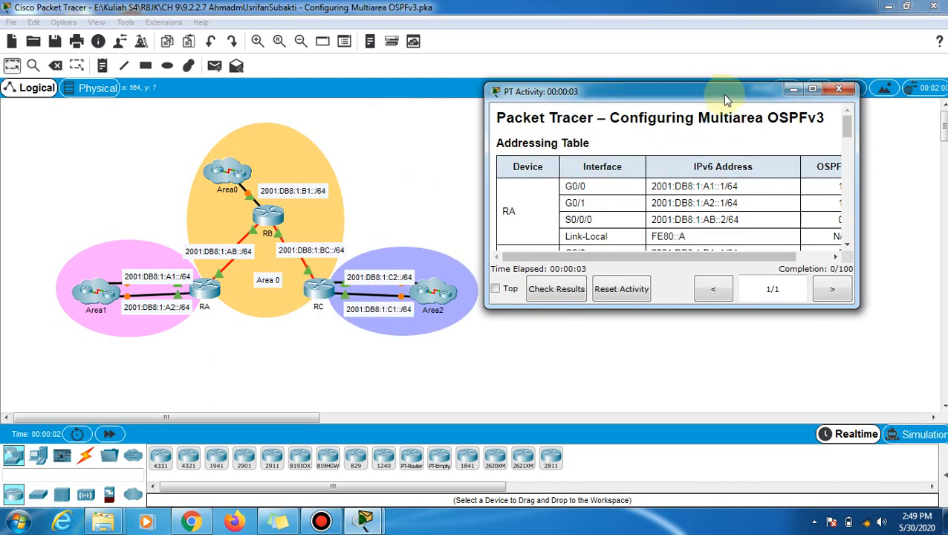
pyautogui.moveTo(848, 121); pyautogui.dragTo(849, 172)
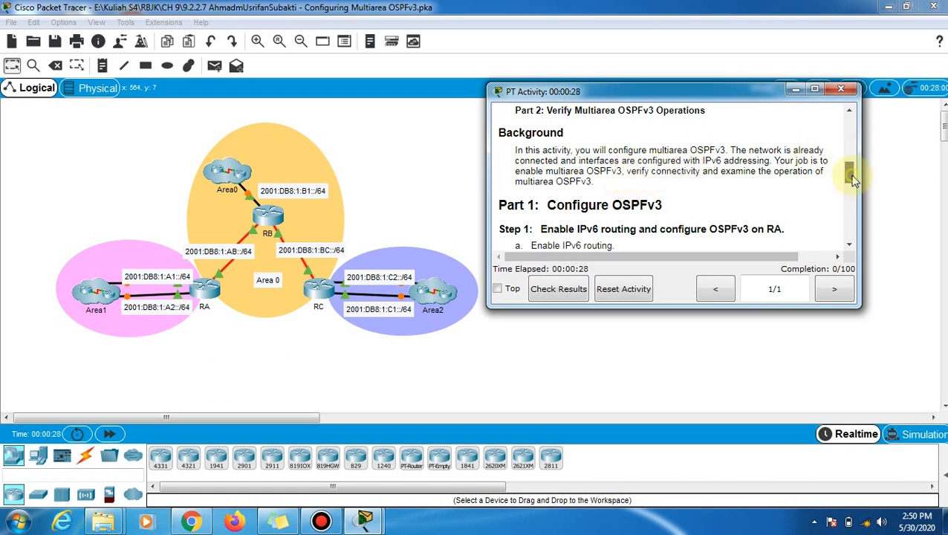
pyautogui.moveTo(853, 178); pyautogui.dragTo(855, 190)
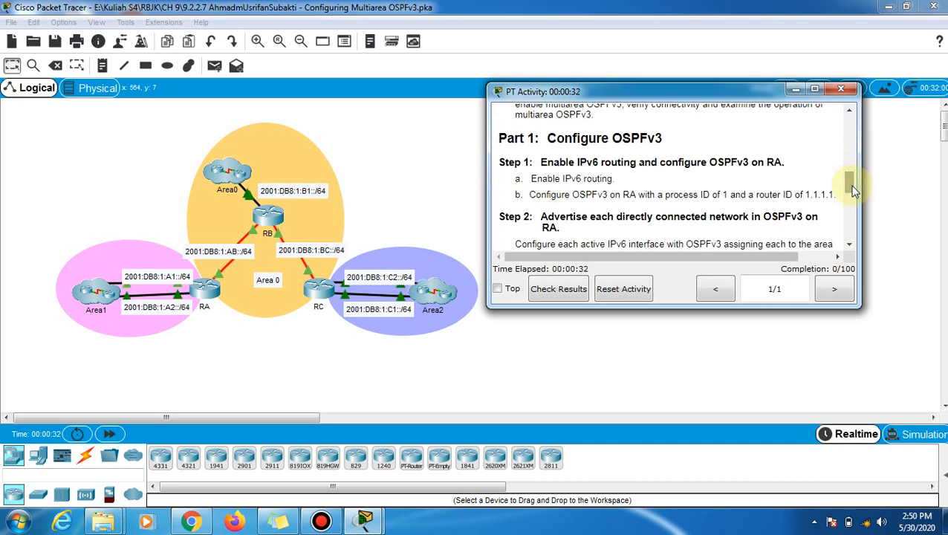
pyautogui.moveTo(855, 190); pyautogui.dragTo(856, 194)
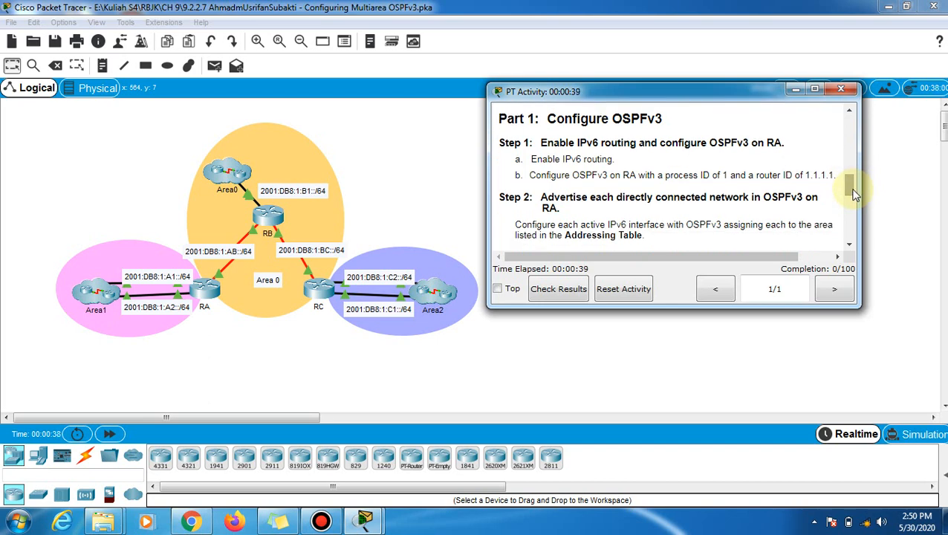
pyautogui.moveTo(855, 194); pyautogui.dragTo(855, 197)
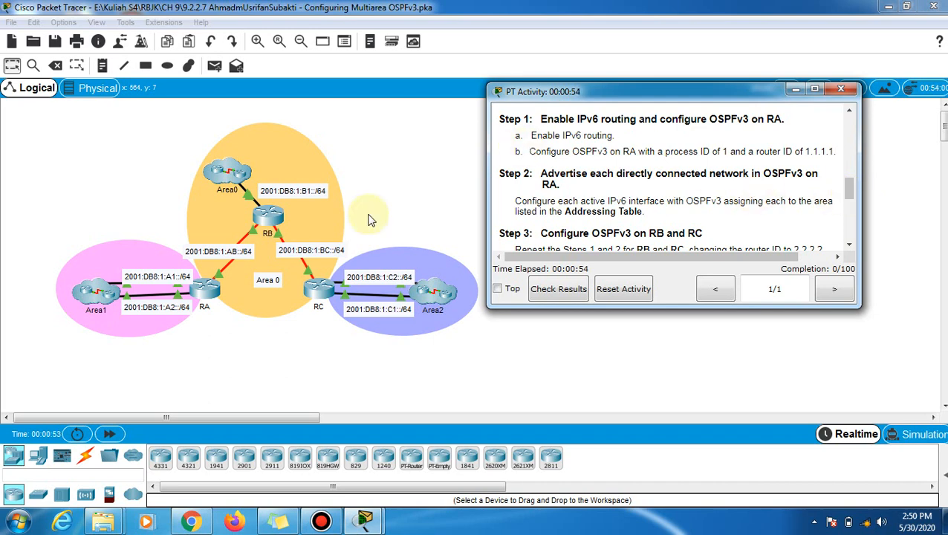
# Open router RA's command line and enter global configuration mode
pyautogui.click(339, 229)
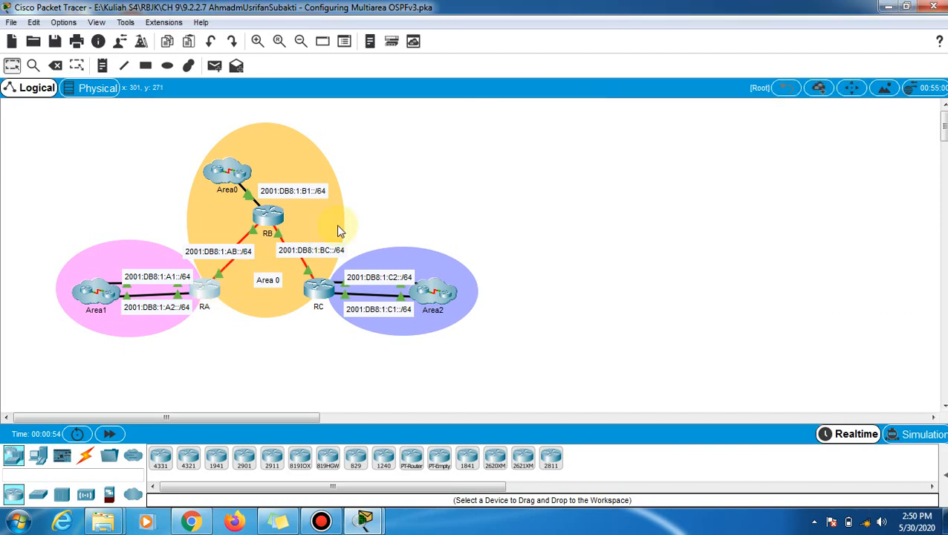
pyautogui.click(389, 94)
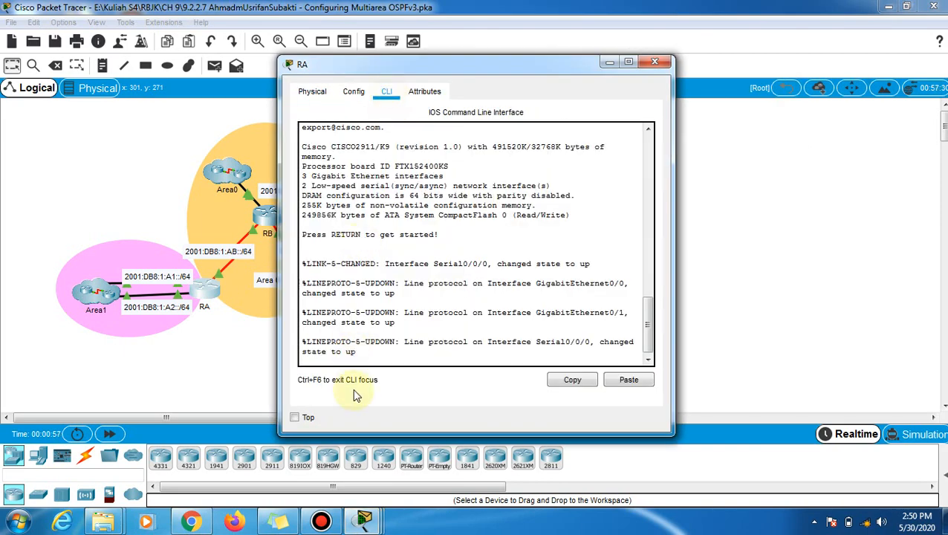
pyautogui.click(352, 357)
pyautogui.press('Return')
pyautogui.write('en')
pyautogui.press('Return')
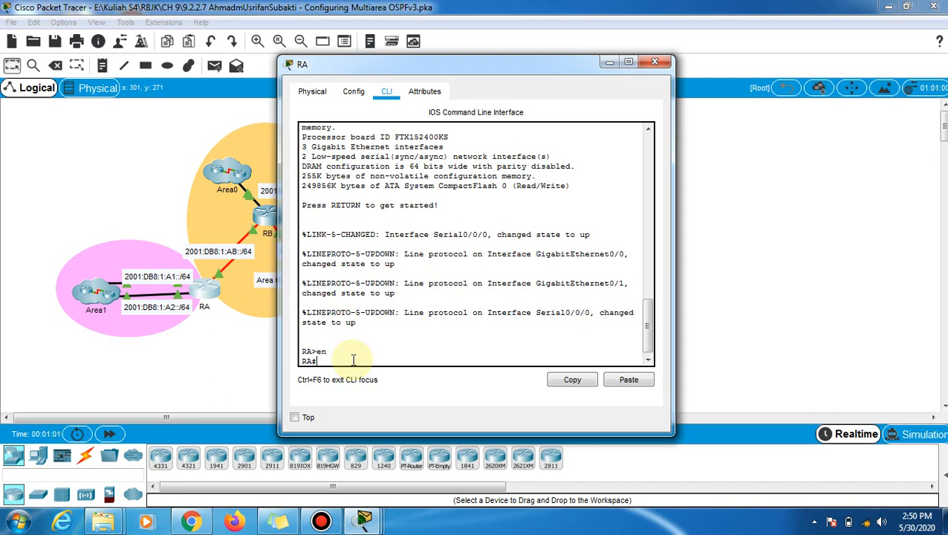
pyautogui.write('conf t')
pyautogui.press('Return')
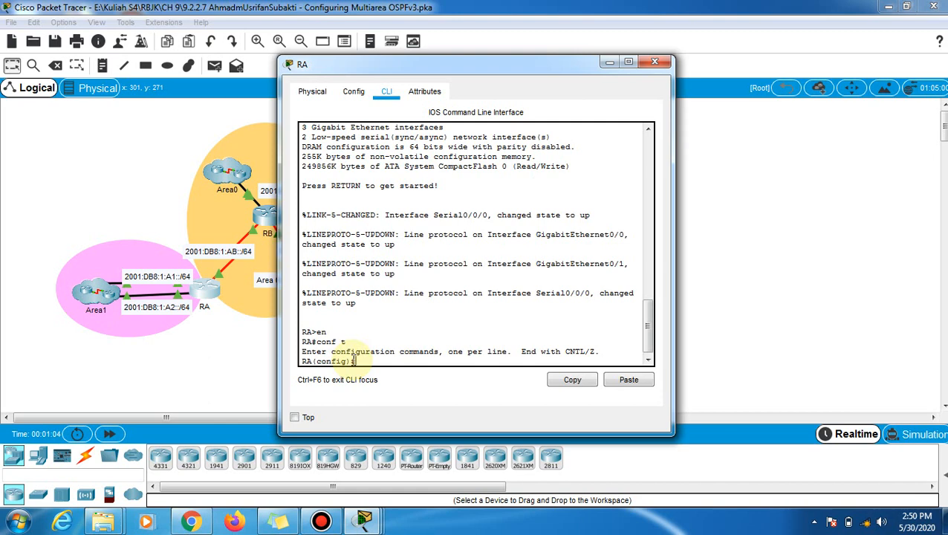
# Enable IPv6 routing on RA with the ipv6 unicast-routing command
pyautogui.write('ipv6 uni')
pyautogui.press('Tab')
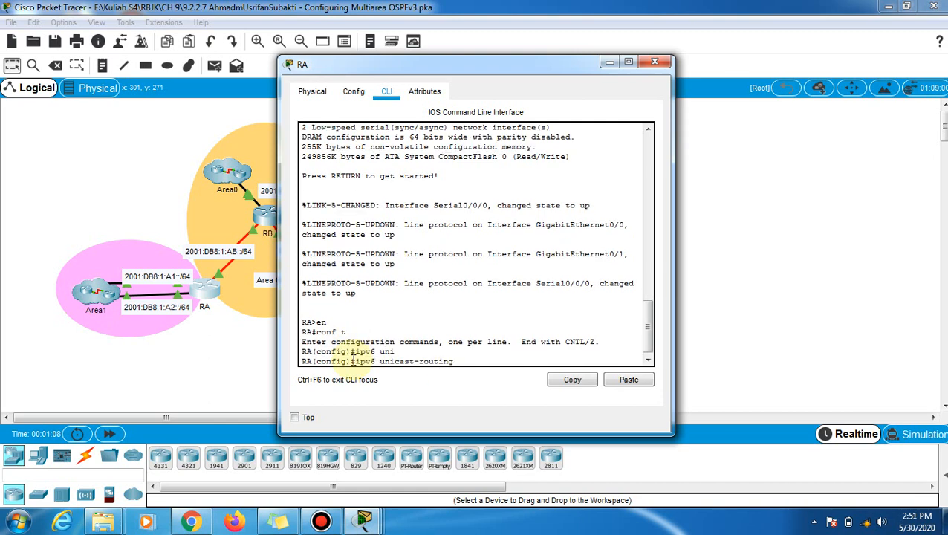
pyautogui.press('Return')
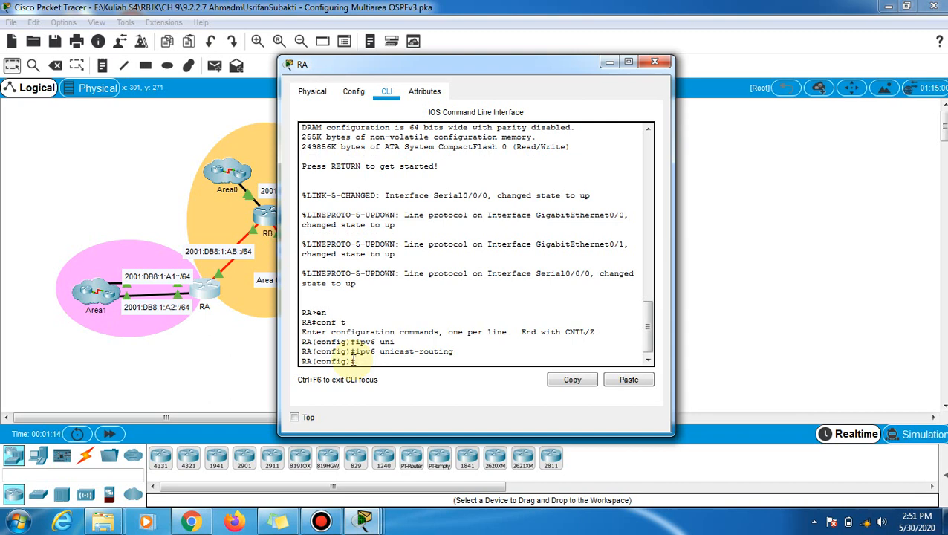
# Start OSPFv3 process 1 on RA with the command ipv6 router ospf 1
pyautogui.write('router ipv6 ospf 1')
pyautogui.press('Return')
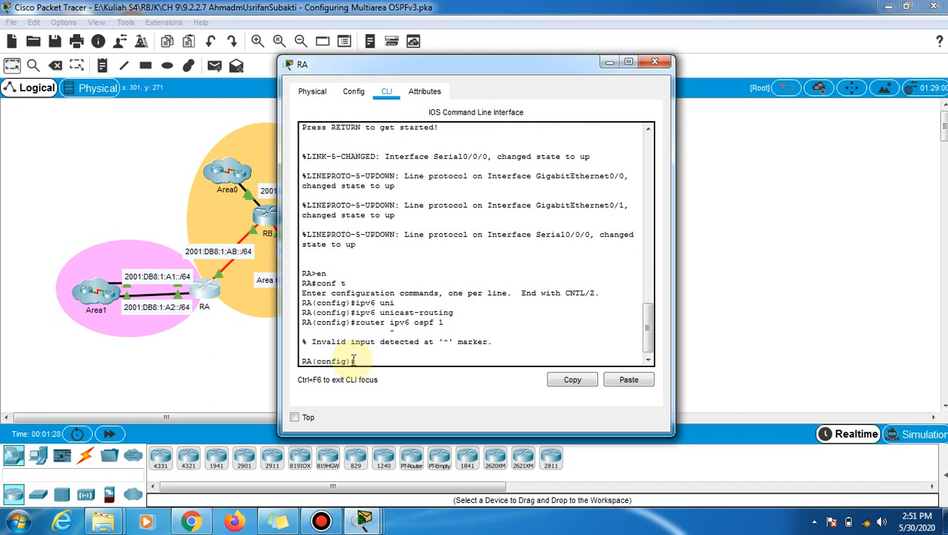
pyautogui.press('Up')
pyautogui.press('Left')
pyautogui.press('Left')
pyautogui.press('Left')
pyautogui.press('BackSpace')
pyautogui.press('BackSpace')
pyautogui.press('BackSpace')
pyautogui.press('BackSpace')
pyautogui.press('BackSpace')
pyautogui.press('BackSpace')
pyautogui.press('BackSpace')
pyautogui.press('Right')
pyautogui.press('Right')
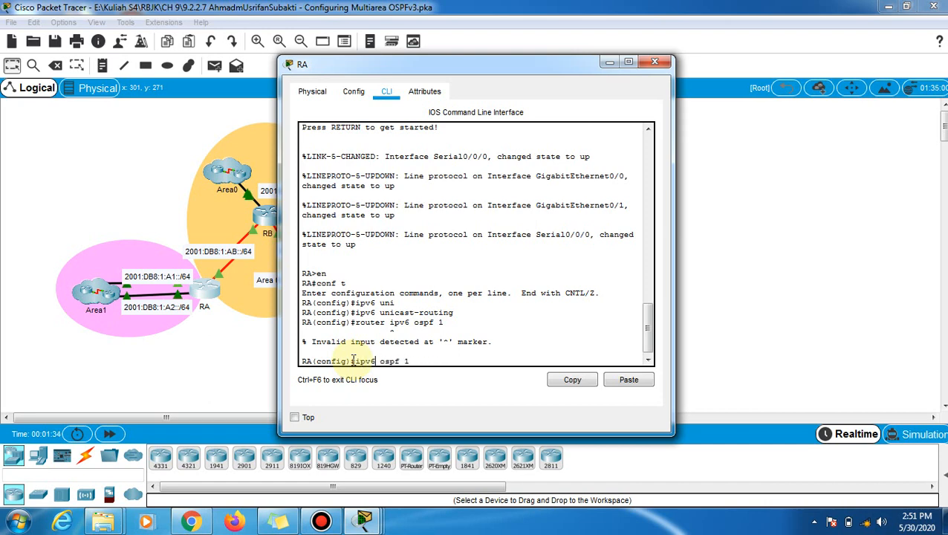
pyautogui.write('router')
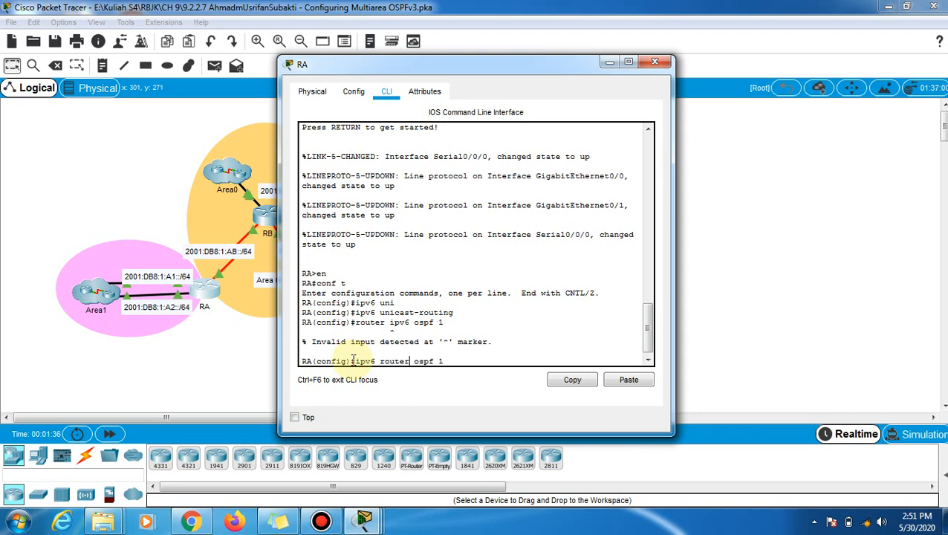
pyautogui.press('Return')
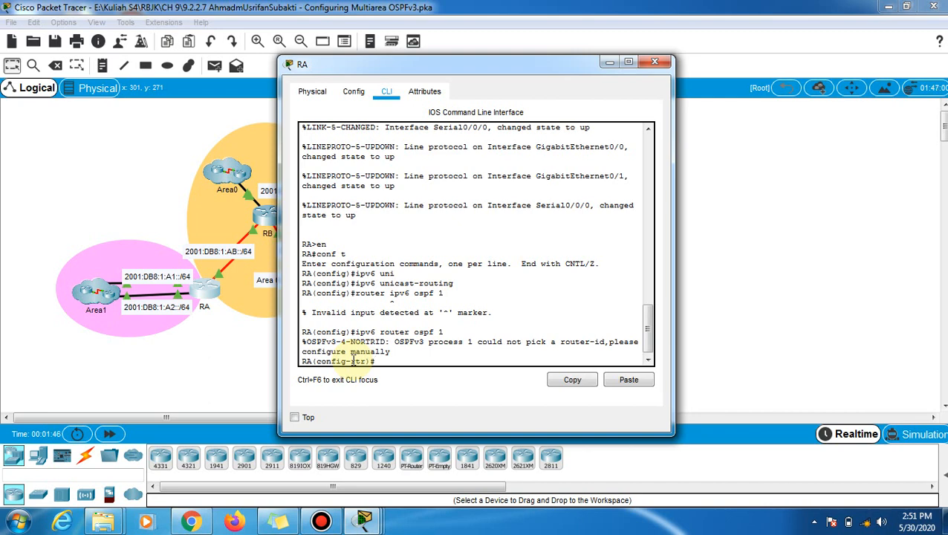
# Set the OSPFv3 router ID of RA to 1.1.1.1
pyautogui.write('router')
pyautogui.press('BackSpace')
pyautogui.press('Tab')
pyautogui.write('1.1.1.1')
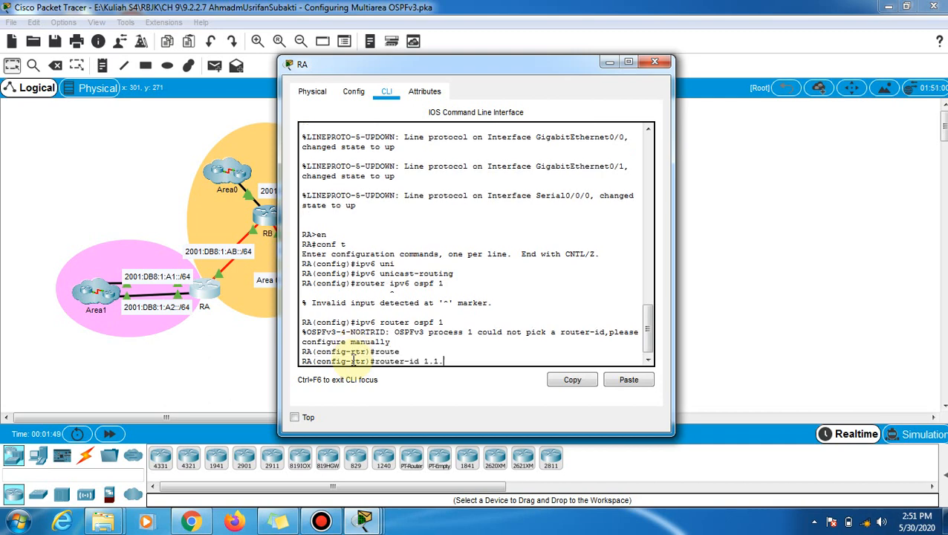
pyautogui.press('Return')
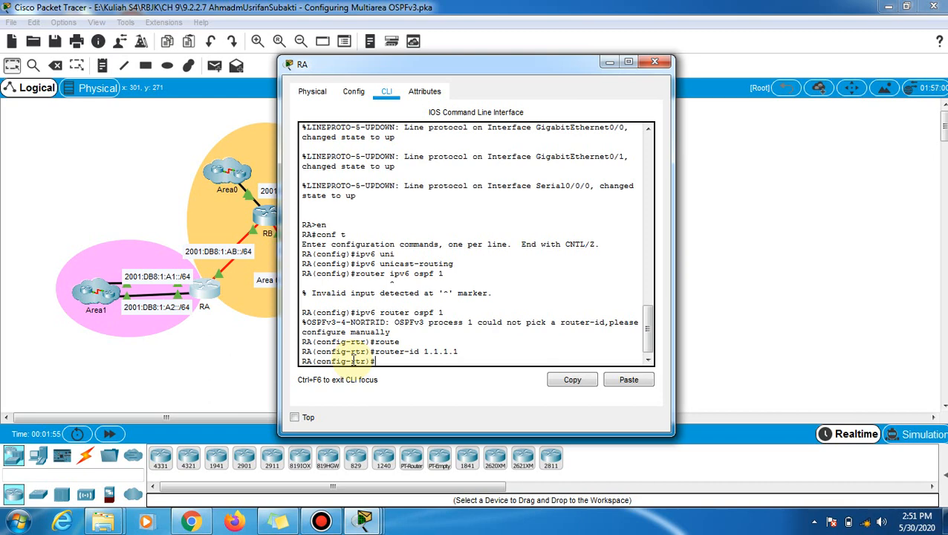
# Review the activity instructions on advertising connected networks, configuring RB and RC, and verifying connectivity
pyautogui.moveTo(364, 520)
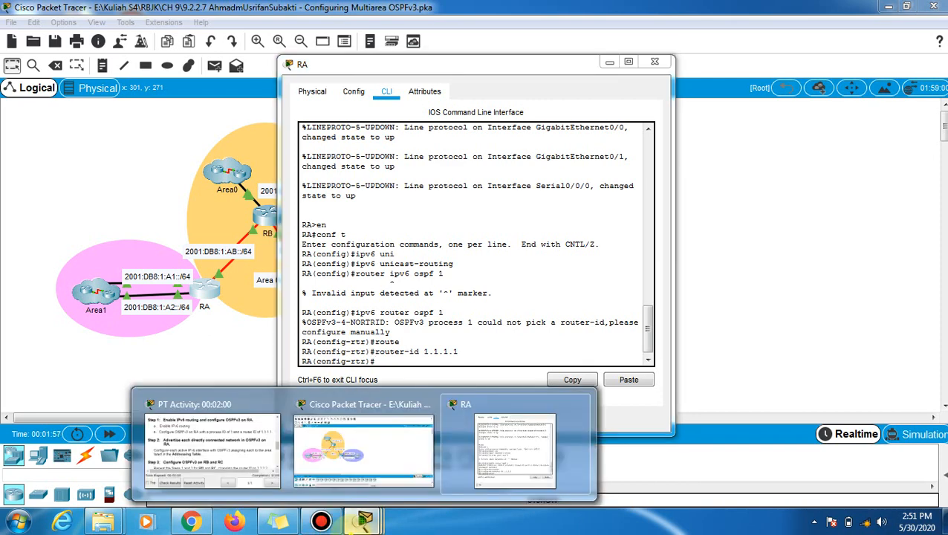
pyautogui.click(269, 460)
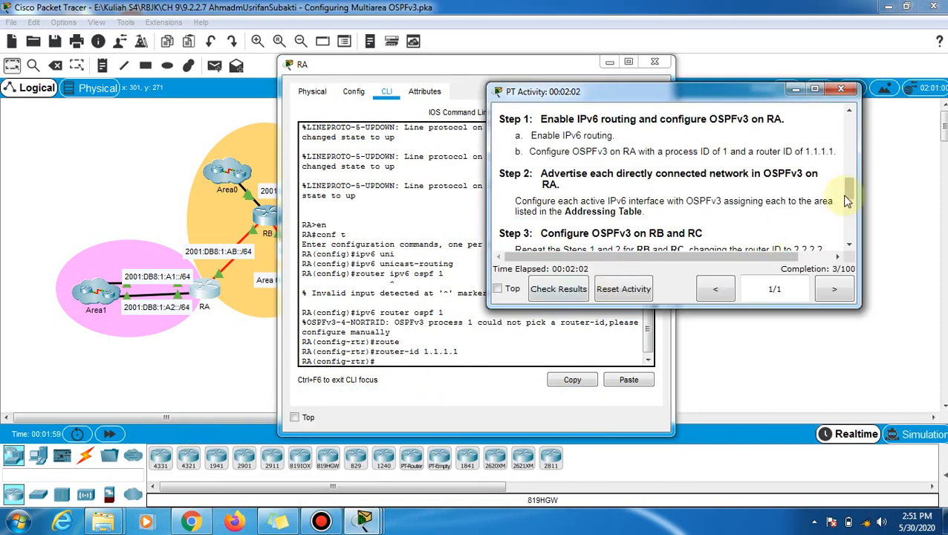
pyautogui.moveTo(846, 186); pyautogui.dragTo(847, 193)
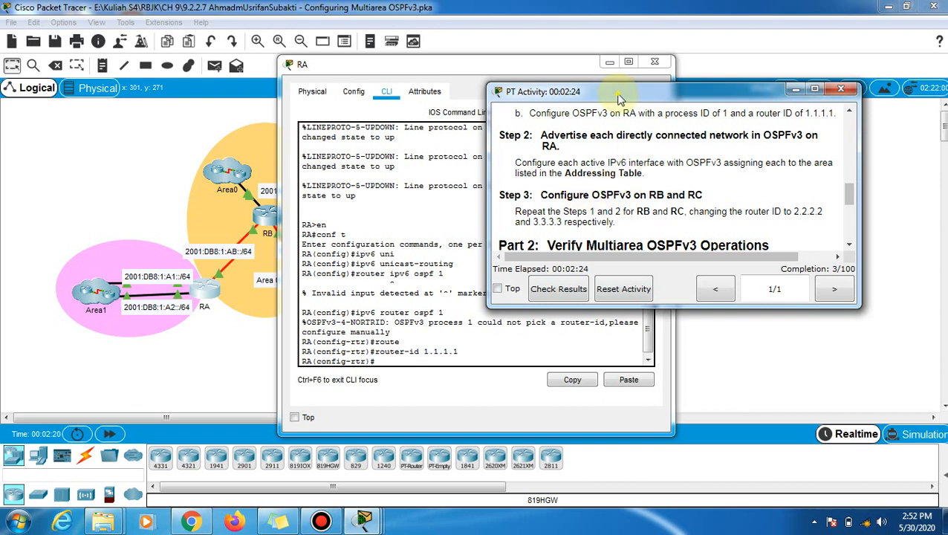
pyautogui.moveTo(619, 98); pyautogui.dragTo(702, 100)
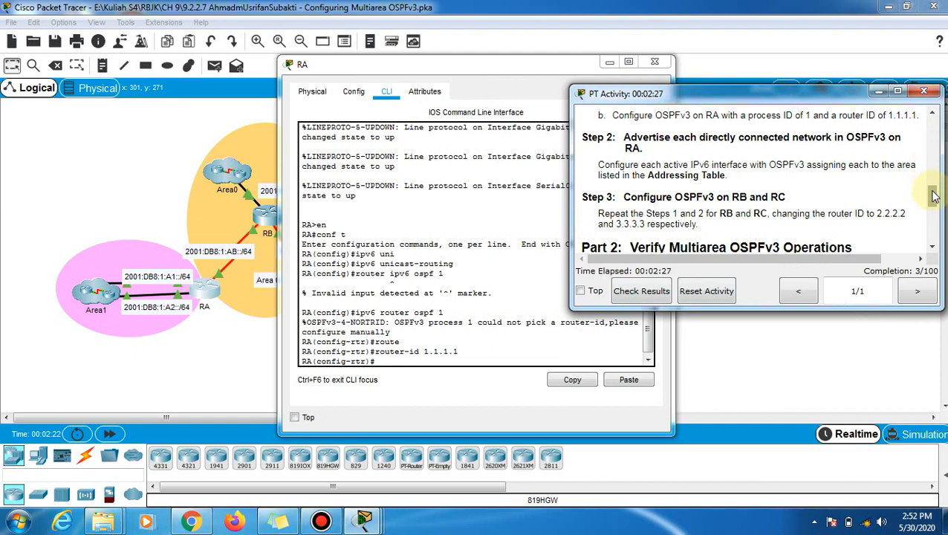
pyautogui.moveTo(934, 196)
pyautogui.mouseDown()
pyautogui.moveTo(936, 128)
pyautogui.moveTo(936, 207)
pyautogui.mouseUp()
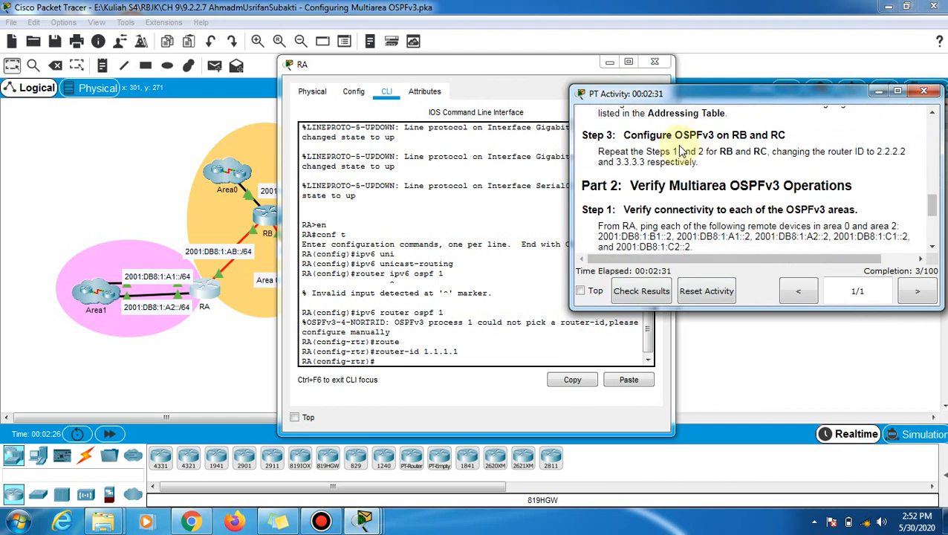
pyautogui.moveTo(563, 66); pyautogui.dragTo(756, 65)
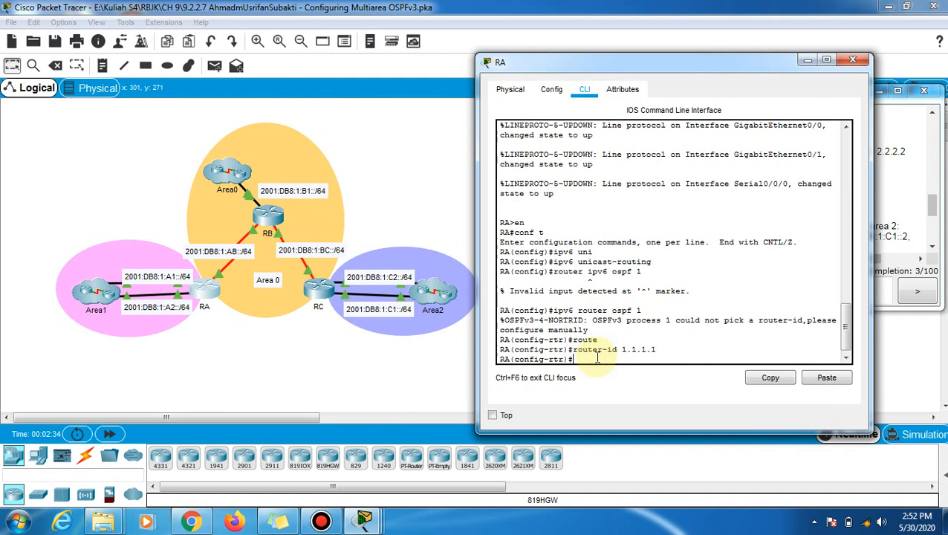
pyautogui.click(896, 221)
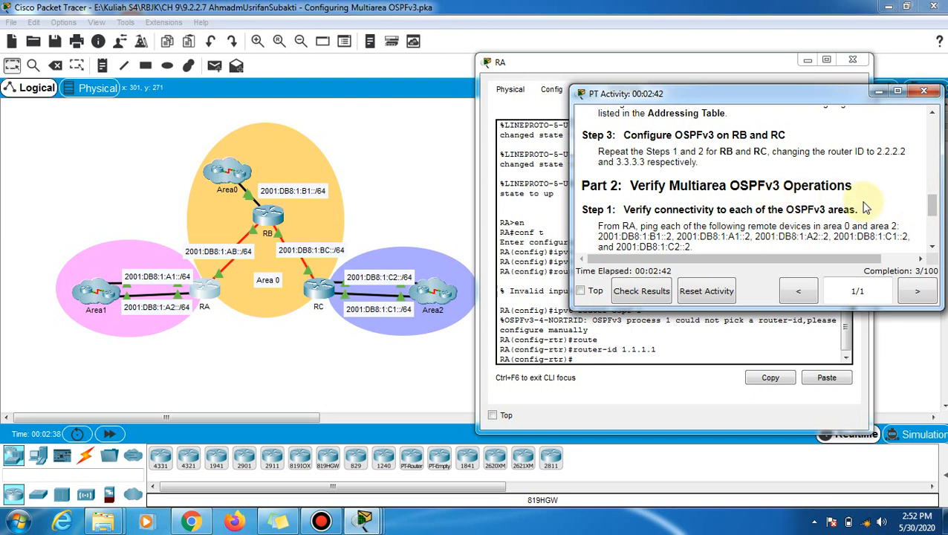
pyautogui.scroll(2, 925, 202)
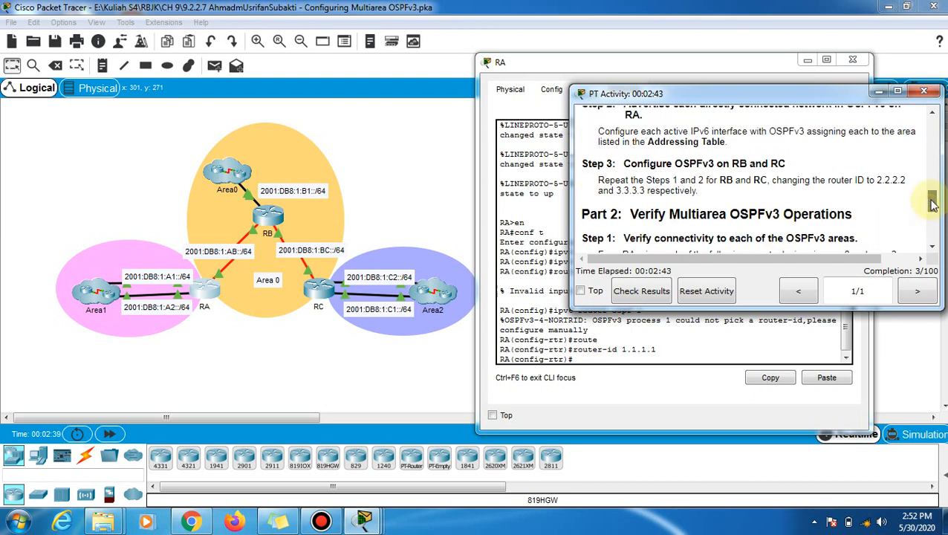
# Assign RA's GigabitEthernet 0/0 interface to OSPFv3 process 1, area 1, with ipv6 ospf 1 area 1
pyautogui.click(537, 196)
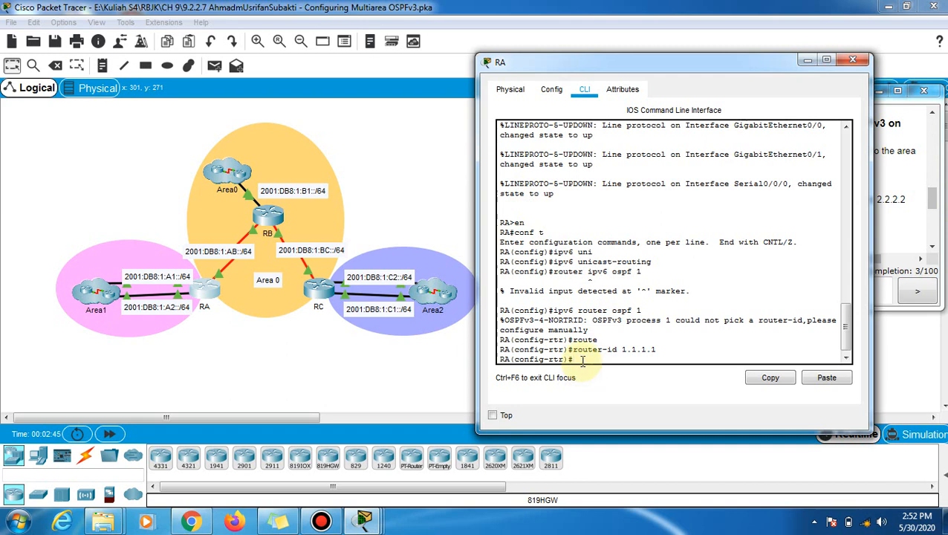
pyautogui.write('interface gigabitet')
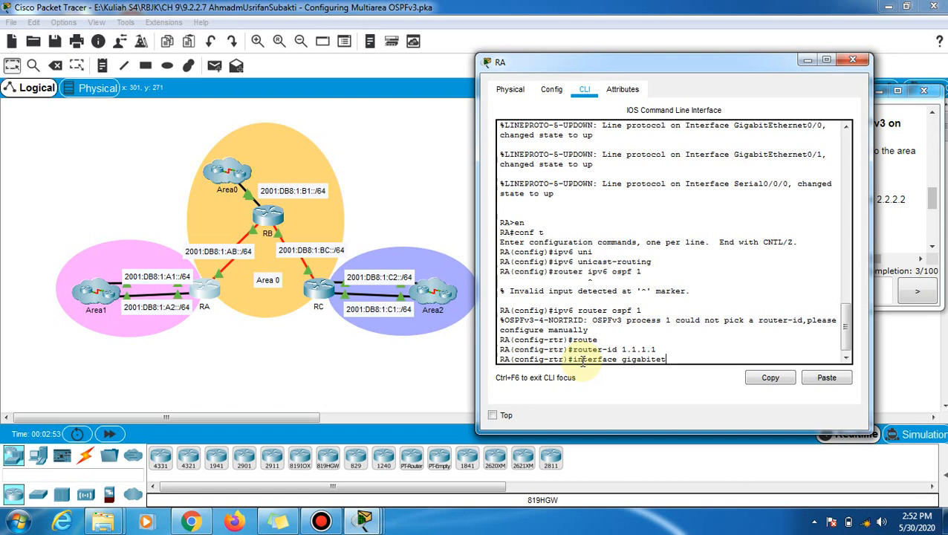
pyautogui.write('hernet 0/0')
pyautogui.press('Return')
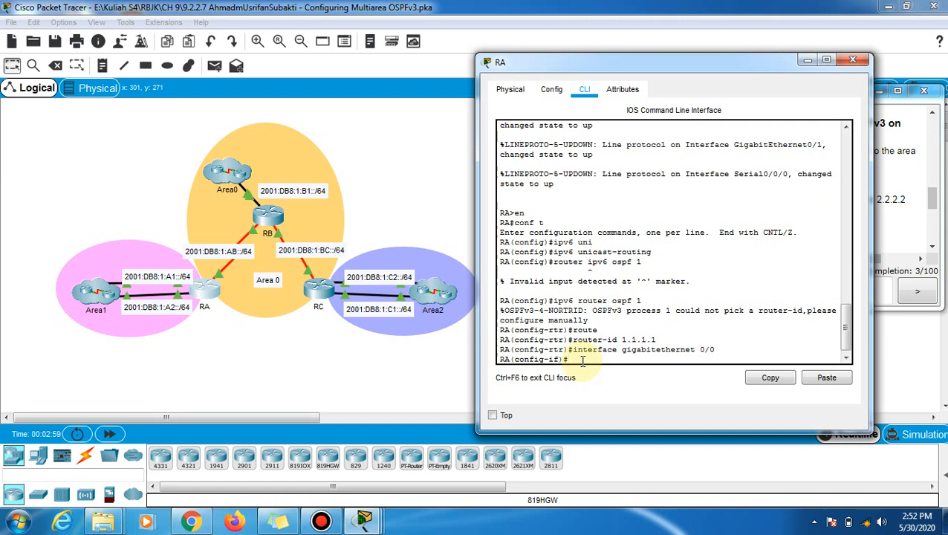
pyautogui.write('6 ospf 1 area 1')
pyautogui.press('Return')
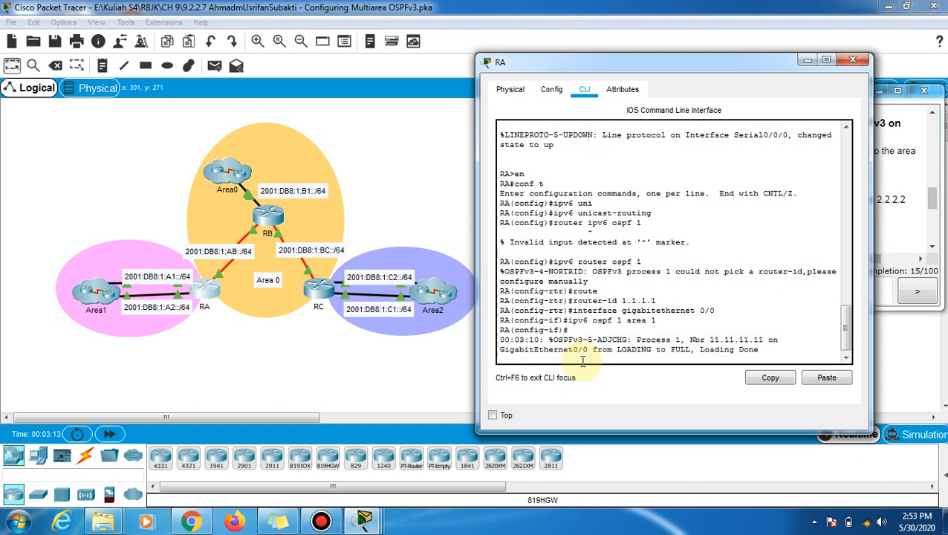
# Enter interface configuration mode for GigabitEthernet 0/1 on RA
pyautogui.write('interface gigabitethernet')
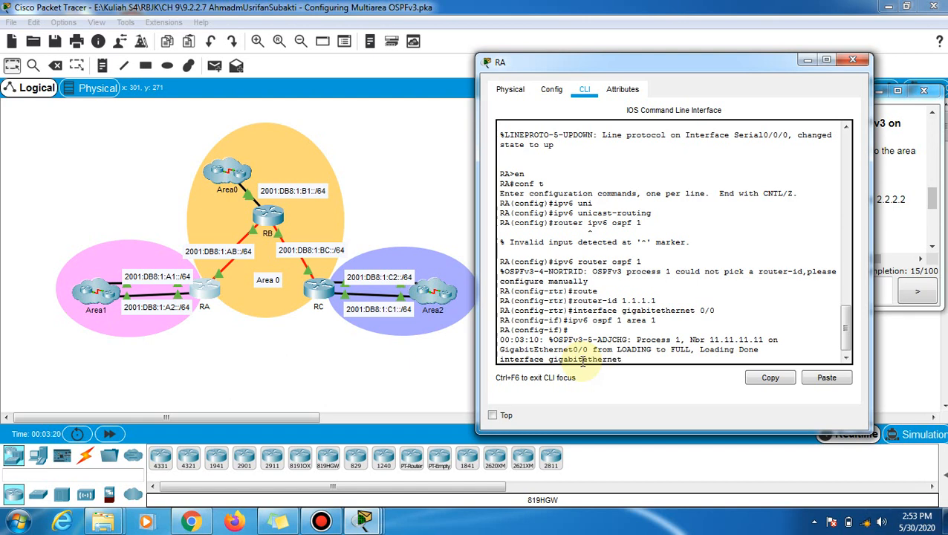
pyautogui.write(' 0/1')
pyautogui.press('Return')
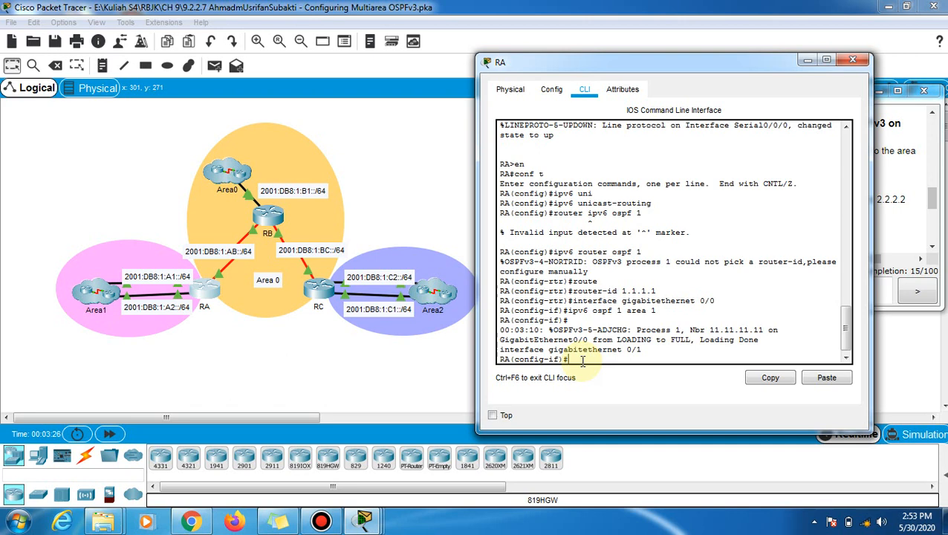
# Assign RA's Serial 0/0/0 interface to OSPFv3 process 1, area 0, with ipv6 ospf 1 area 0
pyautogui.write('interface serial 0/0/0')
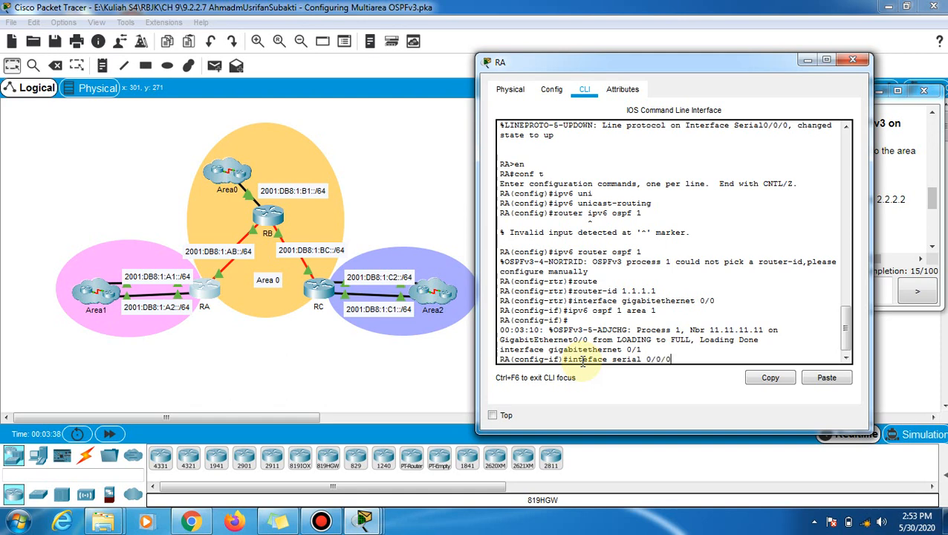
pyautogui.press('Return')
pyautogui.press('Return')
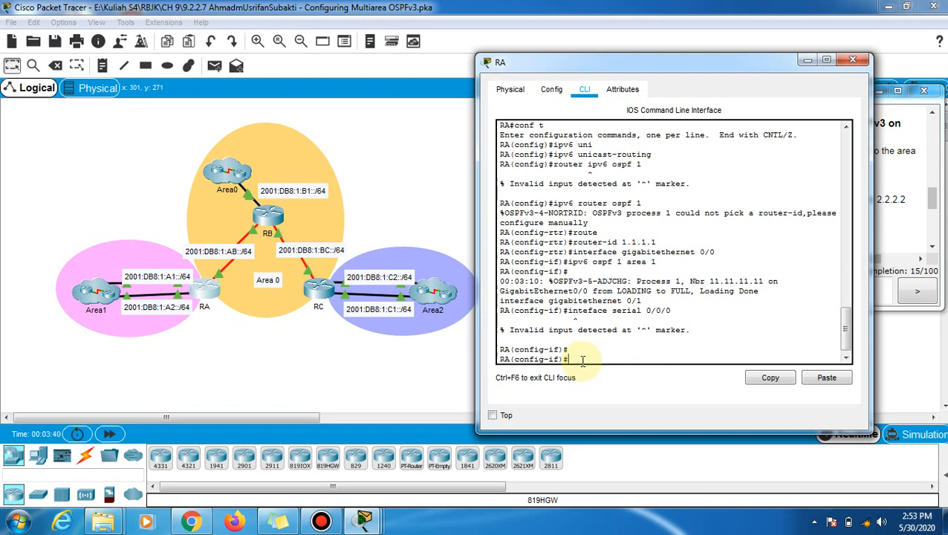
pyautogui.press('Up')
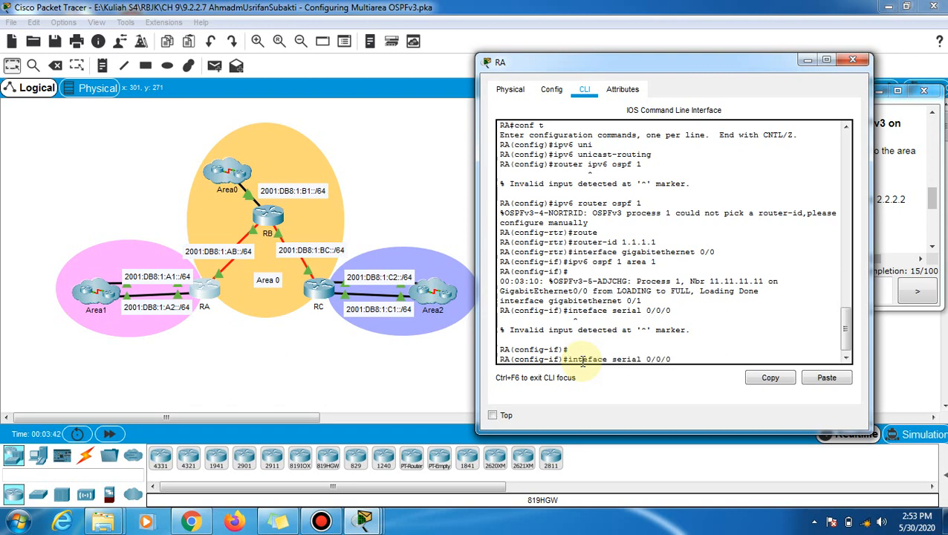
pyautogui.press('Left')
pyautogui.press('Left')
pyautogui.press('Left')
pyautogui.press('Left')
pyautogui.press('Left')
pyautogui.press('Left')
pyautogui.press('Left')
pyautogui.press('Left')
pyautogui.press('Left')
pyautogui.press('Left')
pyautogui.press('Left')
pyautogui.press('Left')
pyautogui.press('Left')
pyautogui.press('Left')
pyautogui.press('Left')
pyautogui.press('Left')
pyautogui.press('Left')
pyautogui.write('r')
pyautogui.press('Return')
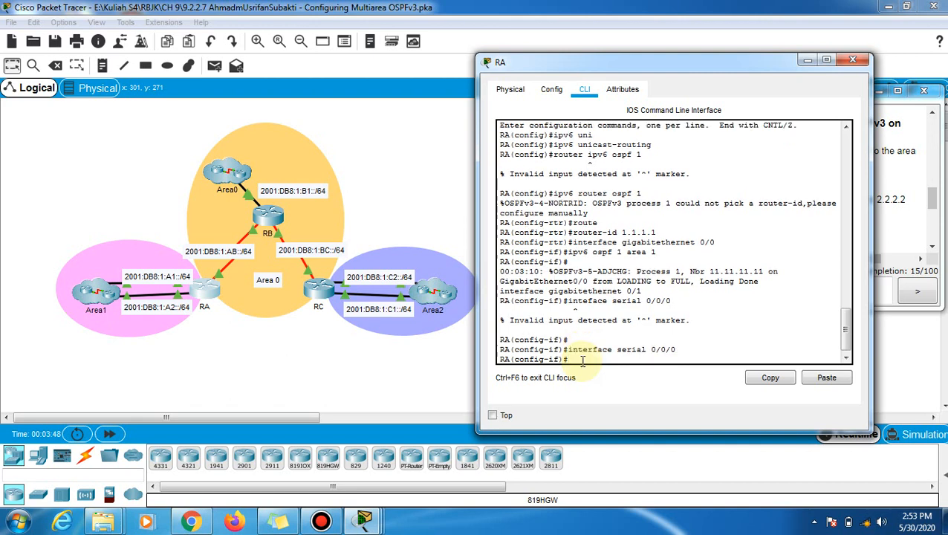
pyautogui.write('ipv6 ospf 1 area 0')
pyautogui.press('Return')
pyautogui.press('Return')
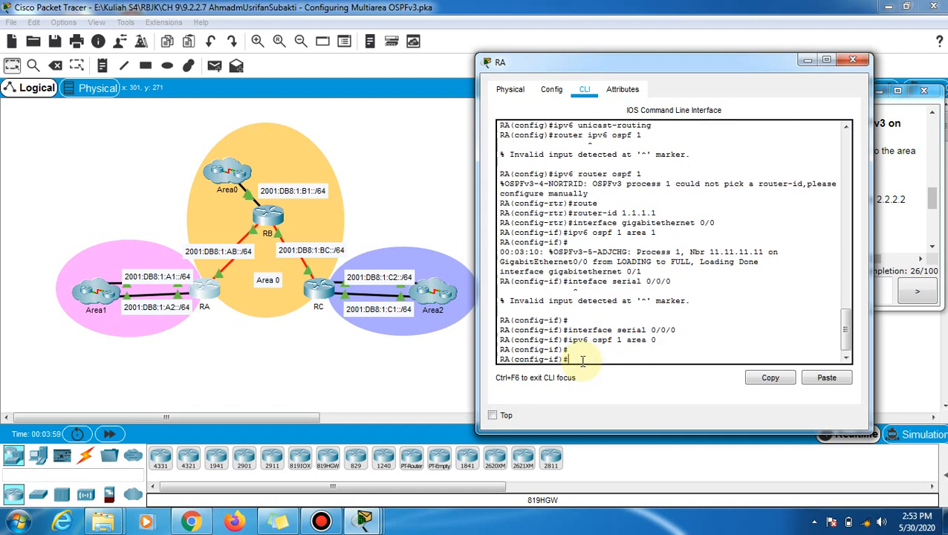
# Check the activity instructions for RB and RC, then open RB's command line and enter global configuration mode
pyautogui.moveTo(733, 65); pyautogui.dragTo(437, 79)
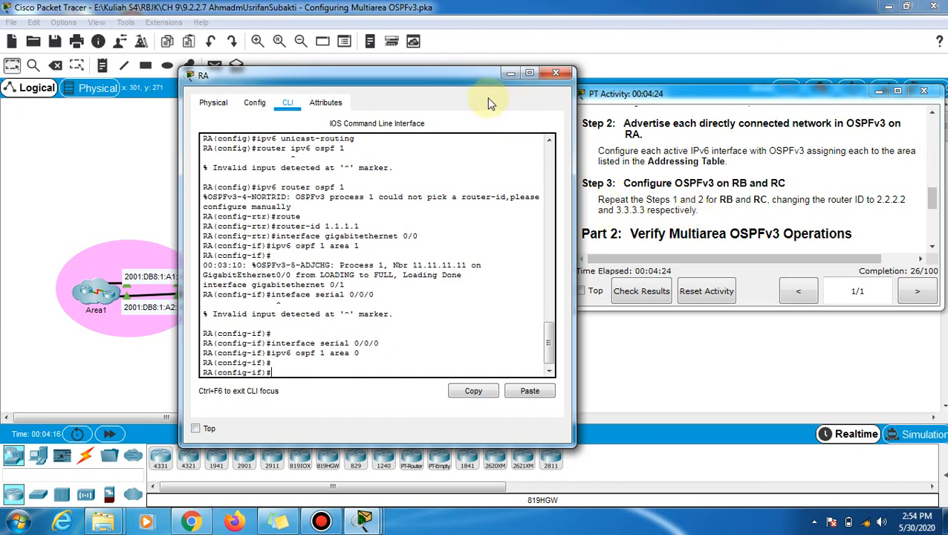
pyautogui.moveTo(465, 79); pyautogui.dragTo(699, 74)
pyautogui.click(266, 215)
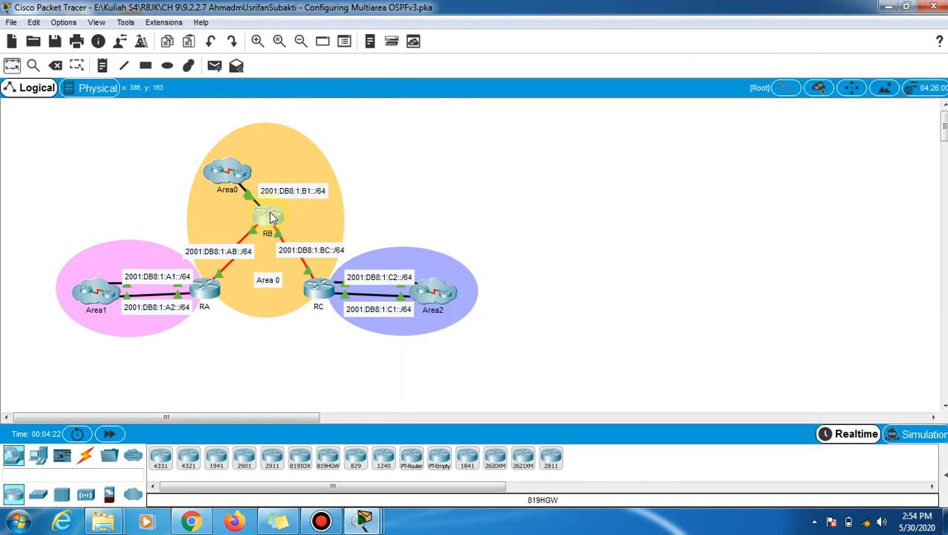
pyautogui.click(388, 92)
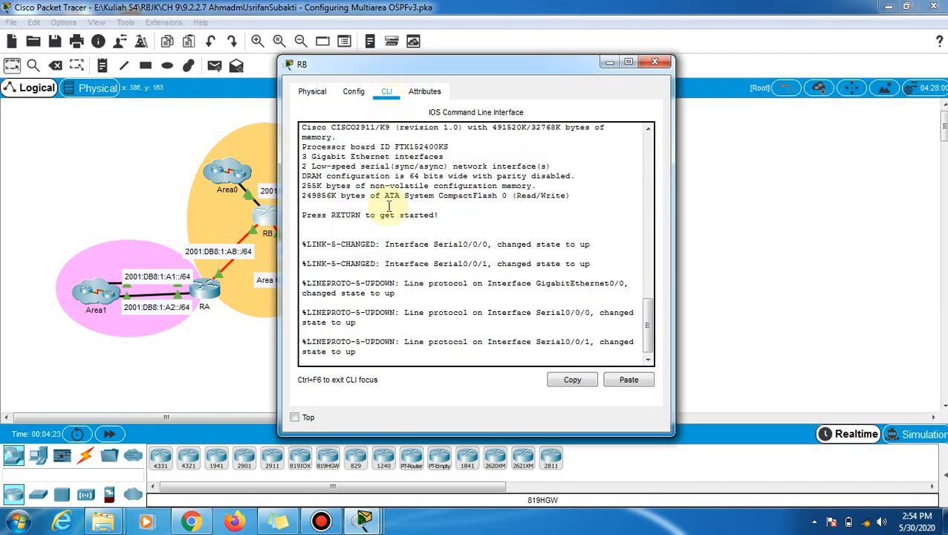
pyautogui.press('Return')
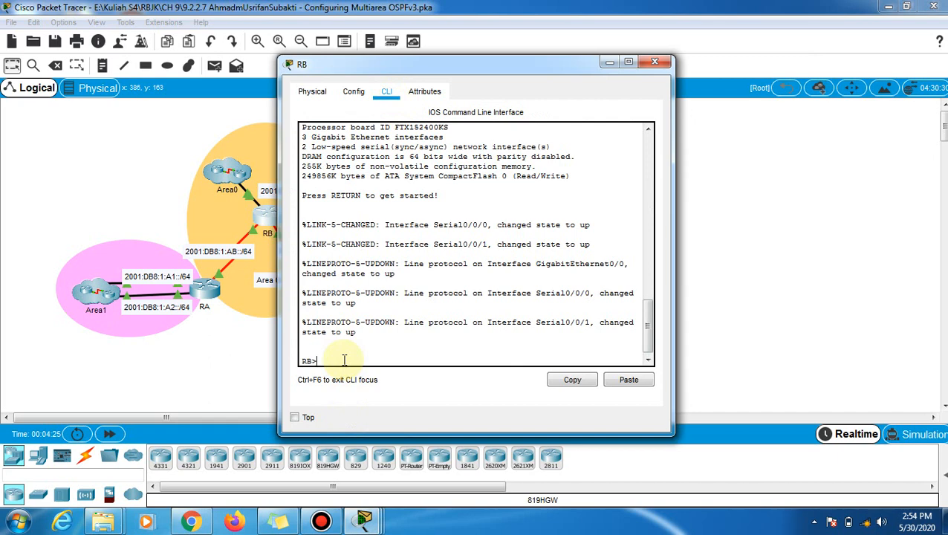
pyautogui.write('en')
pyautogui.press('Return')
pyautogui.write('conf')
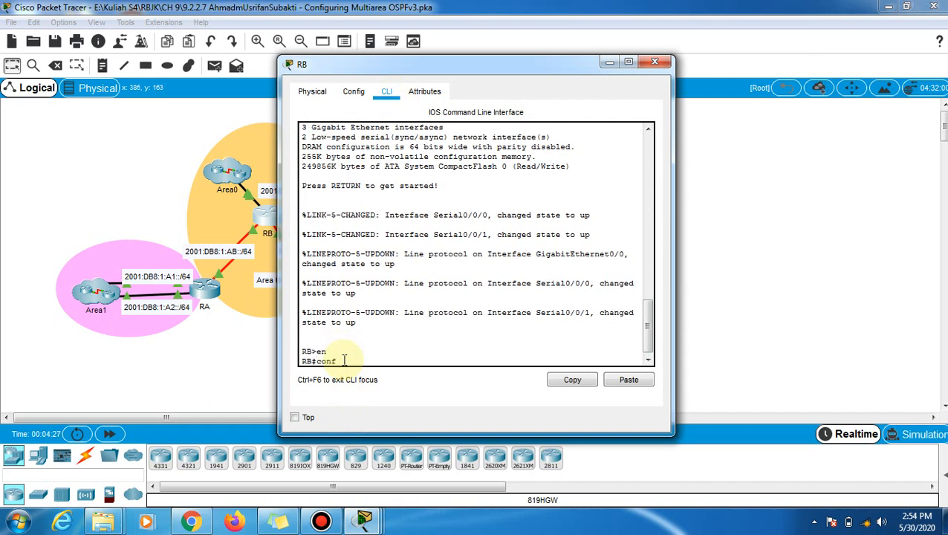
pyautogui.write(' t')
pyautogui.press('Return')
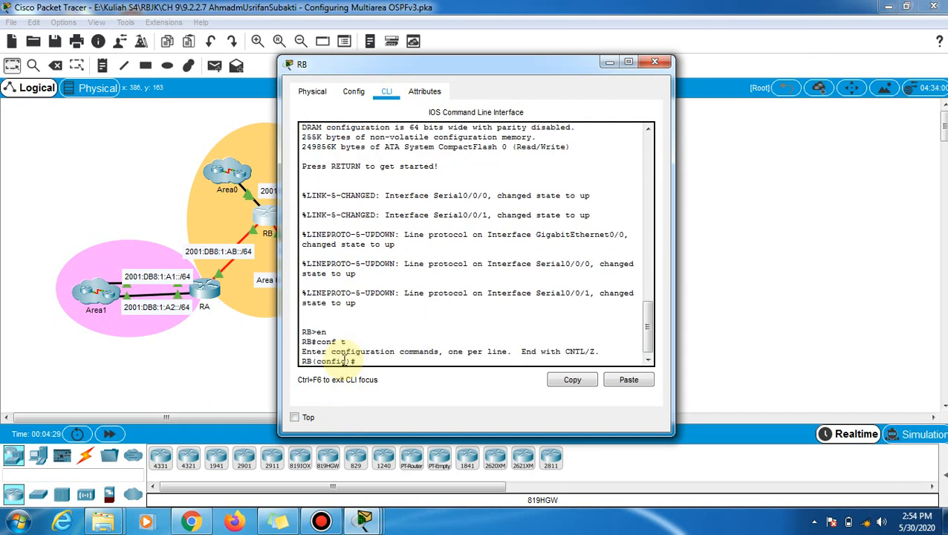
# Enable IPv6 routing on RB with ipv6 unicast-routing
pyautogui.write('ipv6 un')
pyautogui.press('Tab')
pyautogui.press('Return')
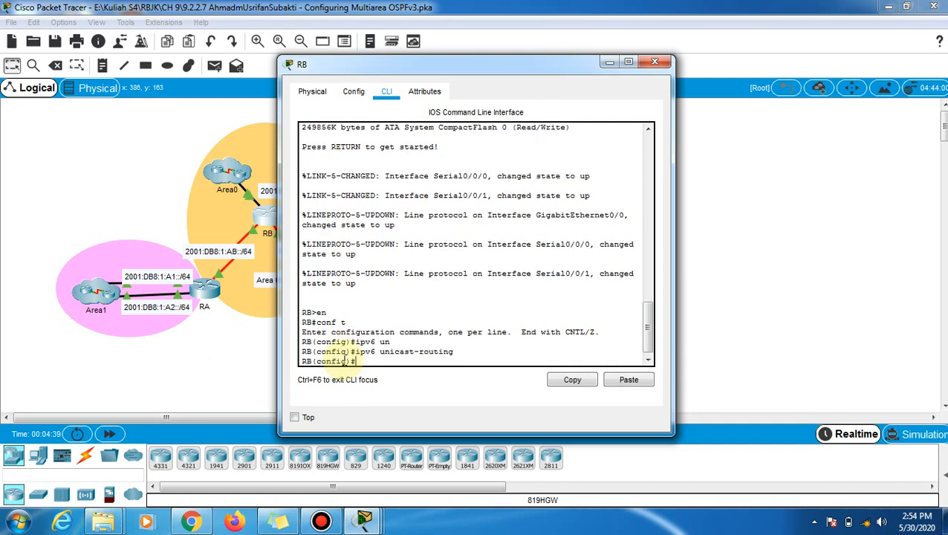
# Start OSPFv3 process 1 on RB with ipv6 router ospf 1 and set its router ID to 2.2.2.2
pyautogui.write('ipv6 router ospf 1')
pyautogui.press('Return')
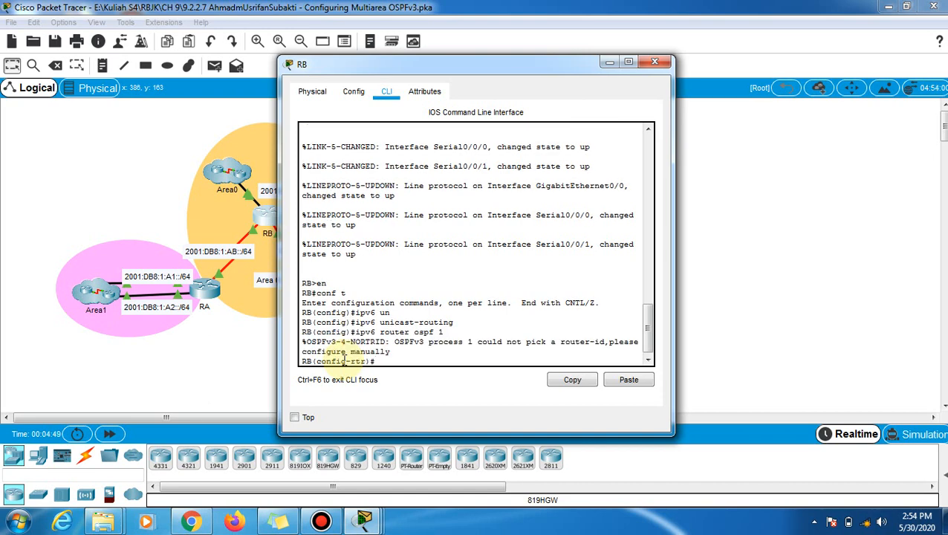
pyautogui.write('router')
pyautogui.press('Tab')
pyautogui.write('2.2.2.2')
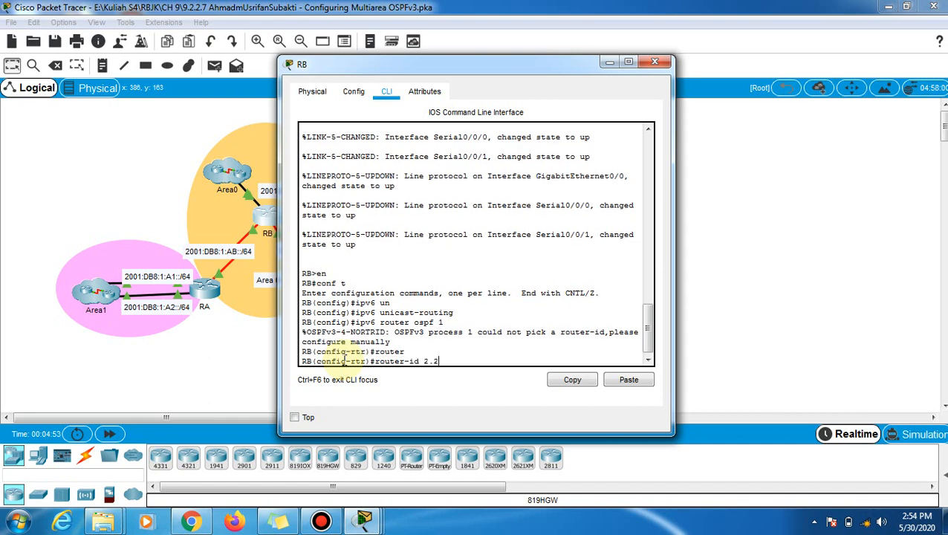
pyautogui.press('Return')
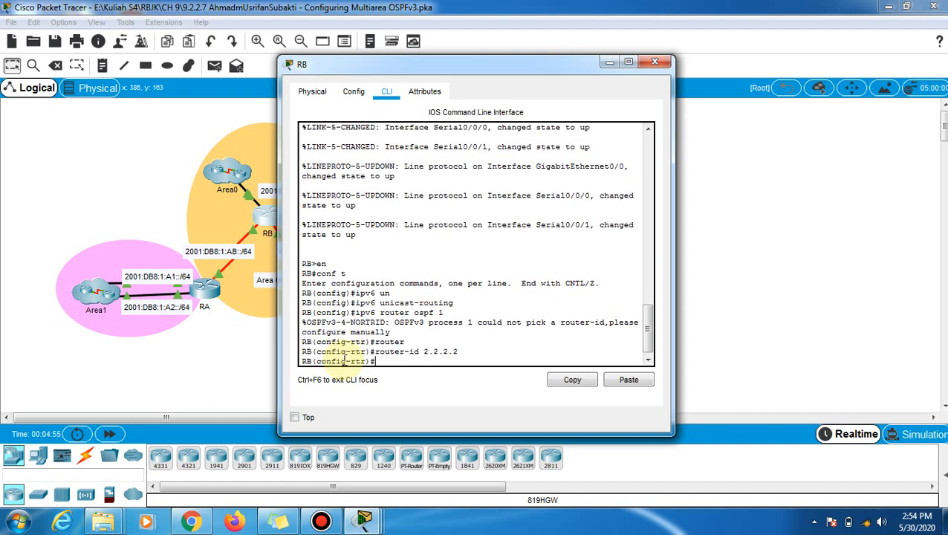
# Assign RB's GigabitEthernet 0/0 interface to OSPFv3 process 1, area 0, with ipv6 ospf 1 area 0
pyautogui.write('inteface gigabitet')
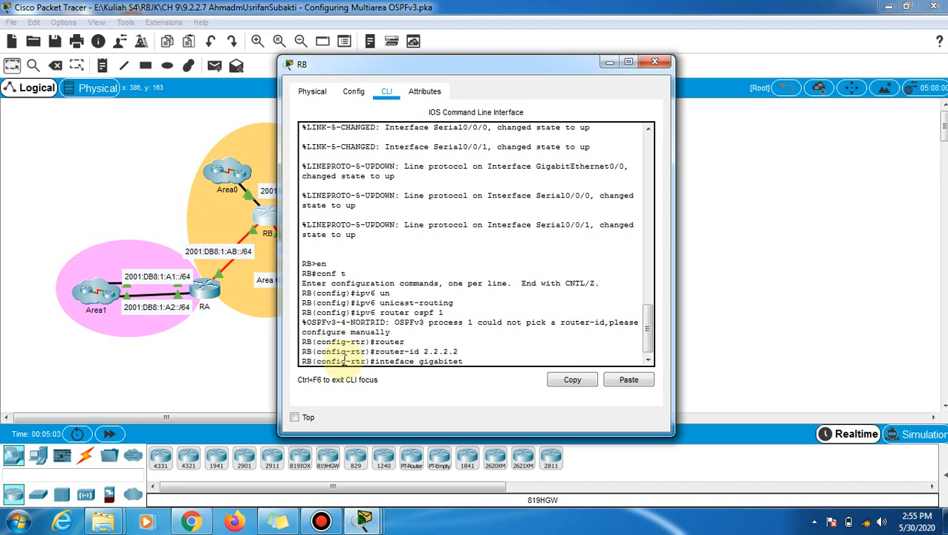
pyautogui.write('hernet 0/0')
pyautogui.press('Return')
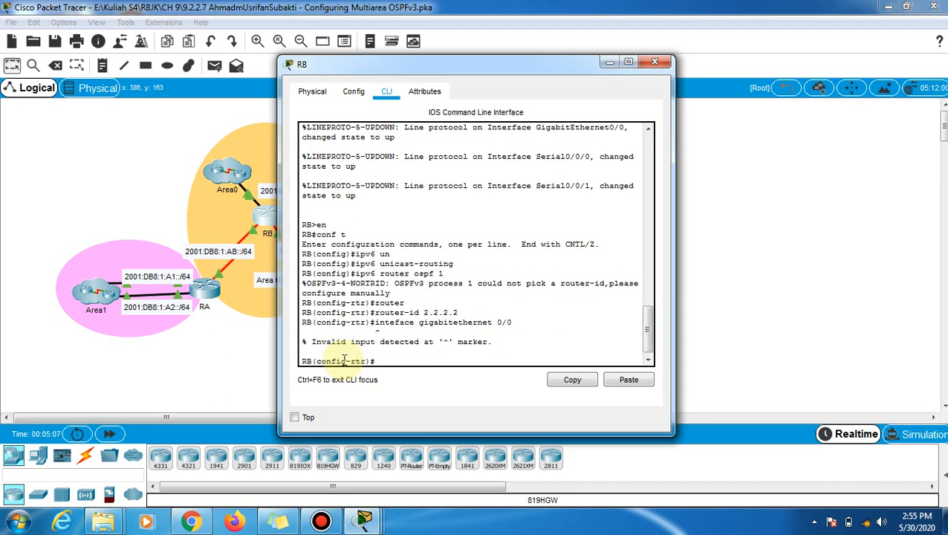
pyautogui.press('Up')
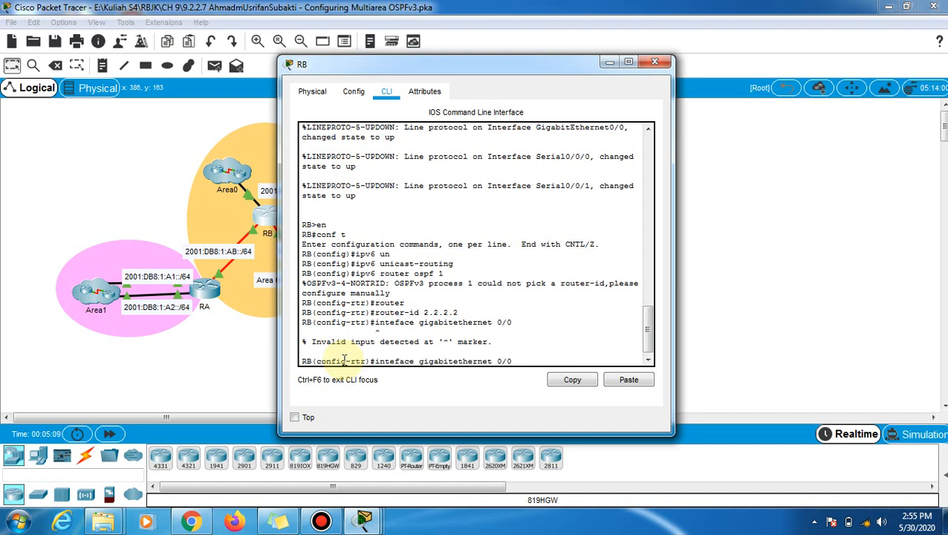
pyautogui.write('r')
pyautogui.press('Return')
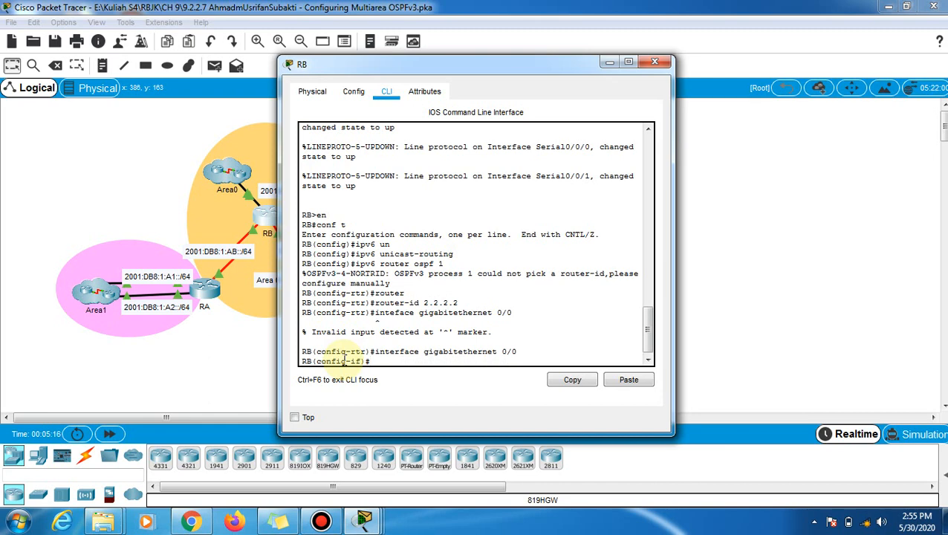
pyautogui.write('ipv6 ospf 1 area 0')
pyautogui.press('Return')
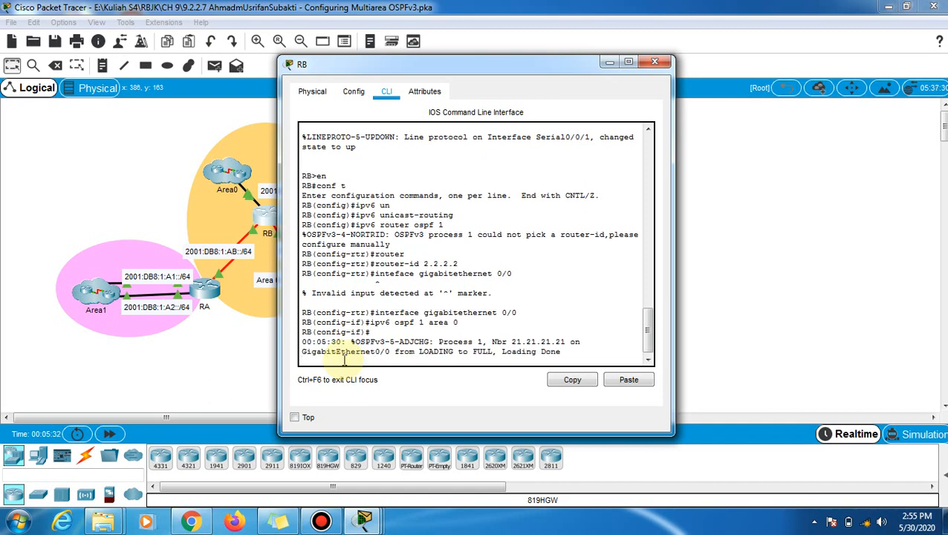
pyautogui.press('Return')
# Assign RB's Serial 0/0/0 interface to OSPFv3 process 1, area 0, with ipv6 ospf 1 area 0
pyautogui.write('inter')
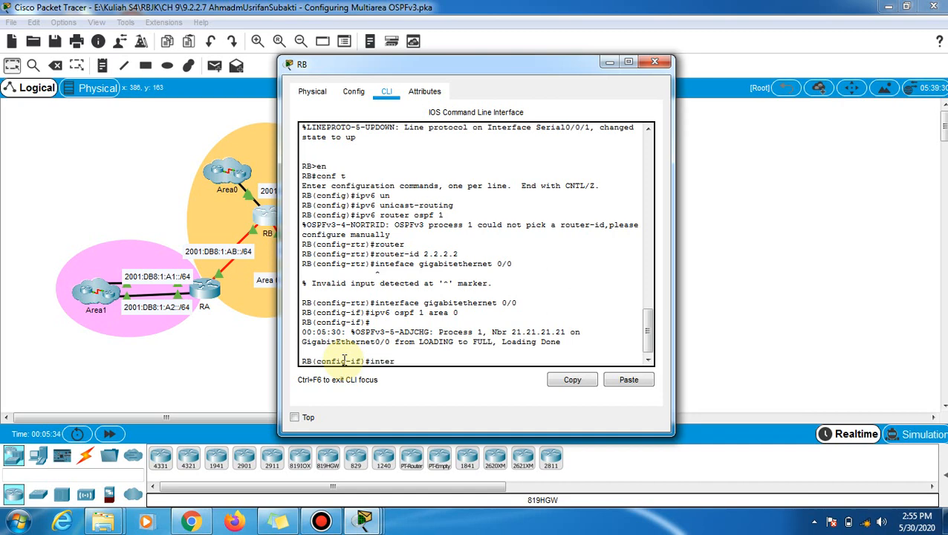
pyautogui.write('face serial 0/0/0')
pyautogui.press('Return')
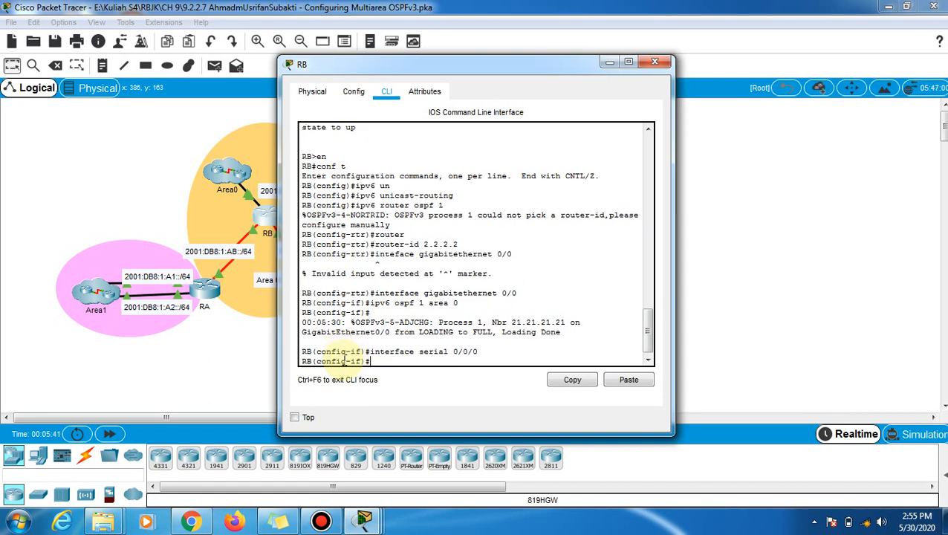
pyautogui.write('ipv6osp f 1 area 0')
pyautogui.press('Return')
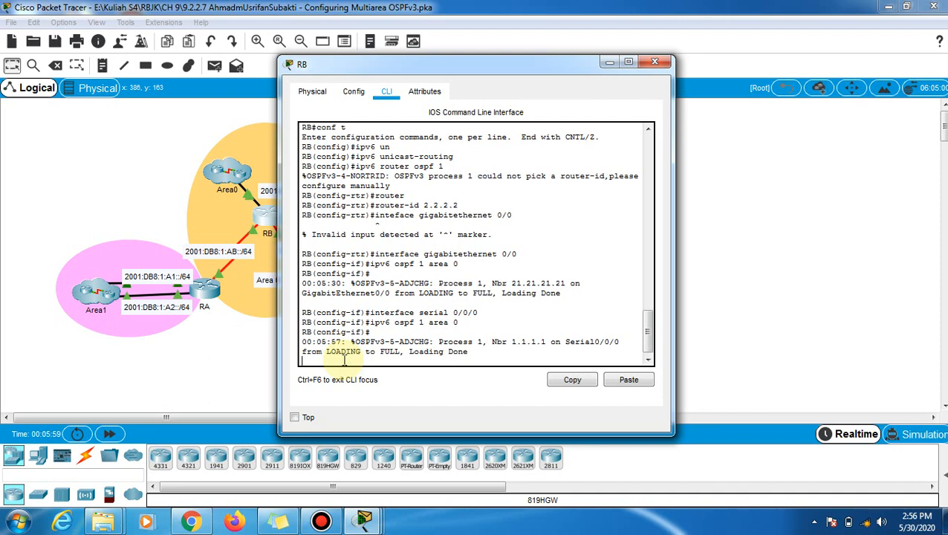
# Assign RB's Serial 0/0/1 interface to OSPFv3 process 1, area 0, with ipv6 ospf 1 area 0
pyautogui.write('interface serial ')
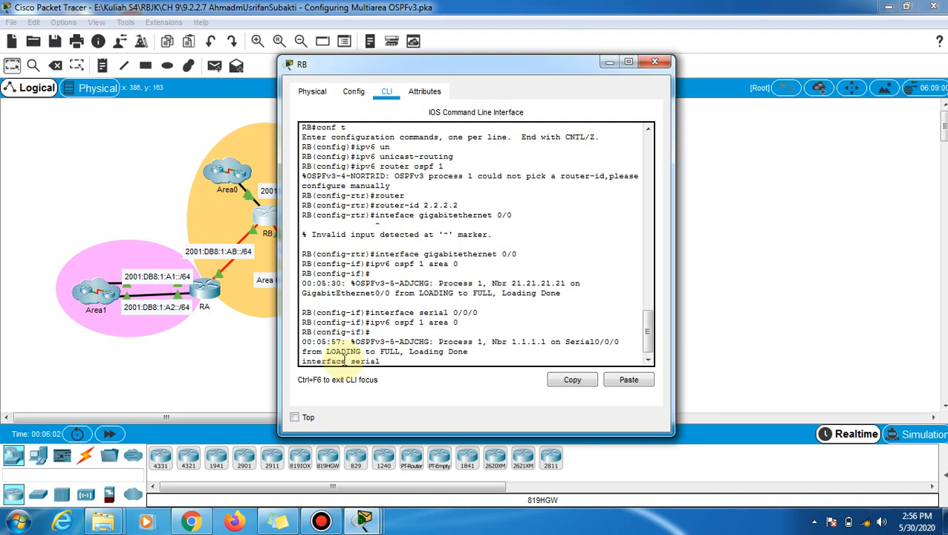
pyautogui.write('0/')
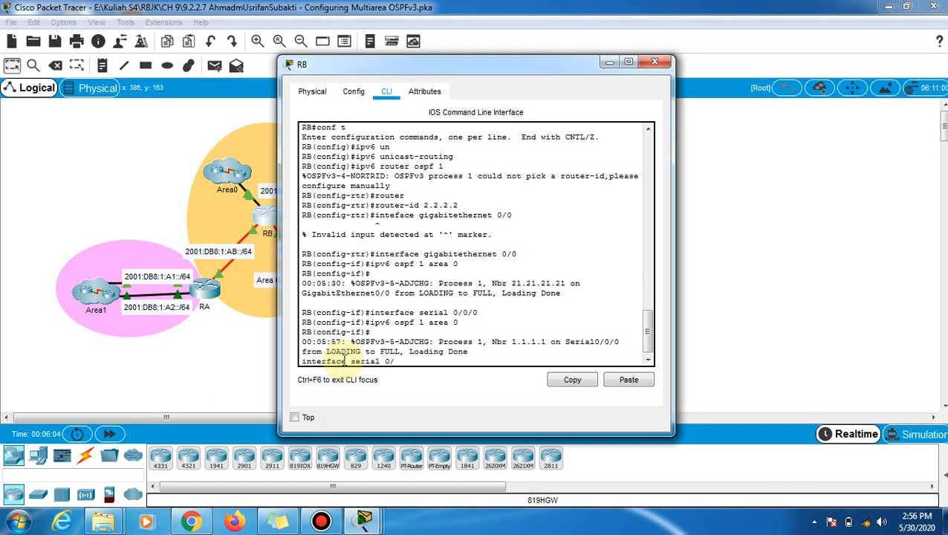
pyautogui.write('0/1')
pyautogui.press('Return')
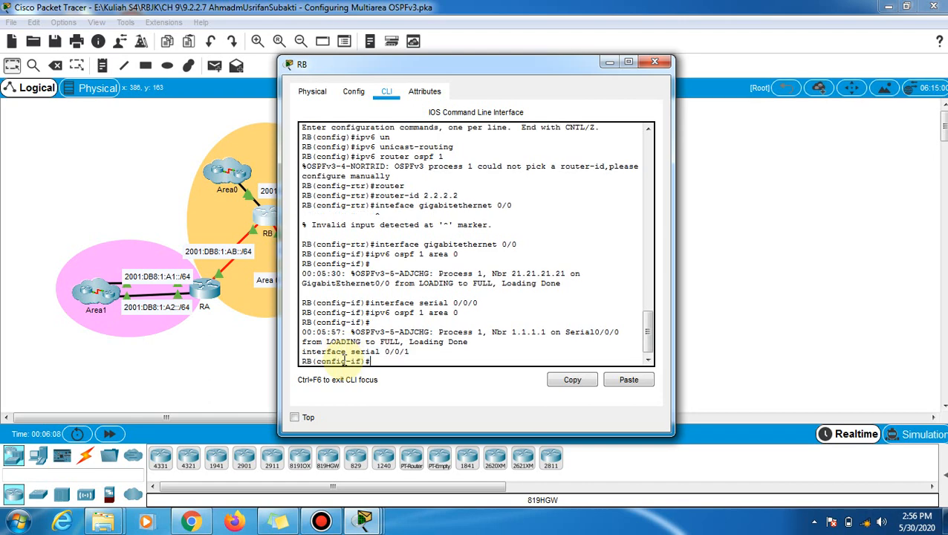
pyautogui.write('ipv6 osp')
pyautogui.write('f 1 area 0')
pyautogui.press('Return')
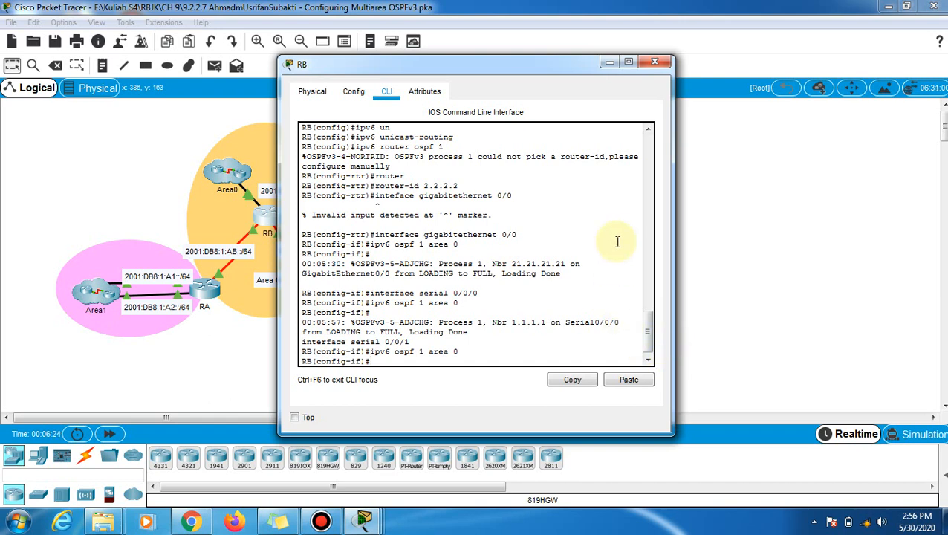
# Put RB's window away, open RC's command line and enter global configuration mode
pyautogui.click(610, 62)
pyautogui.click(323, 286)
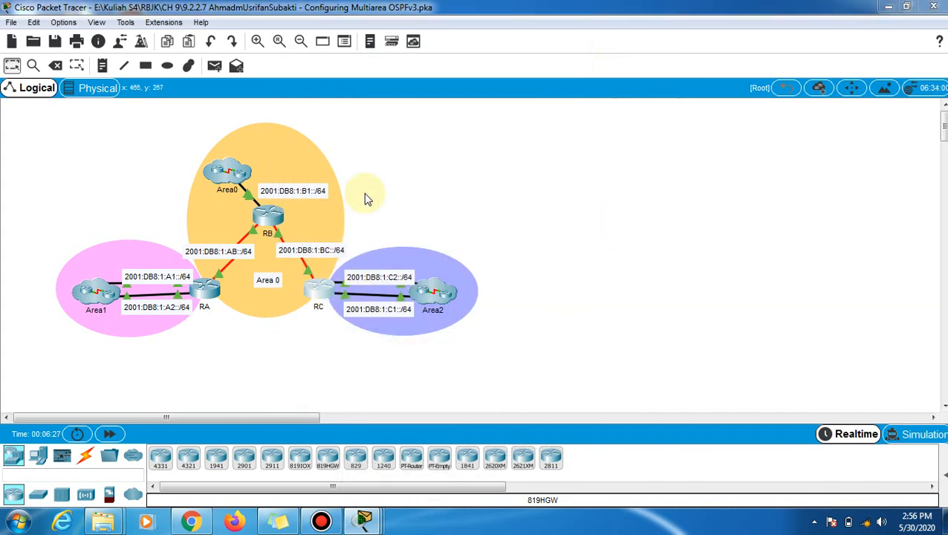
pyautogui.click(386, 90)
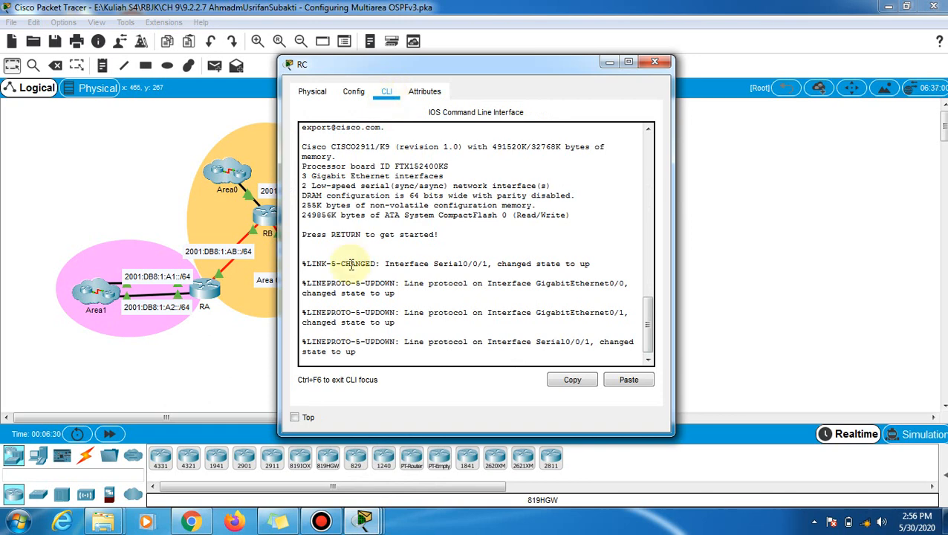
pyautogui.press('Return')
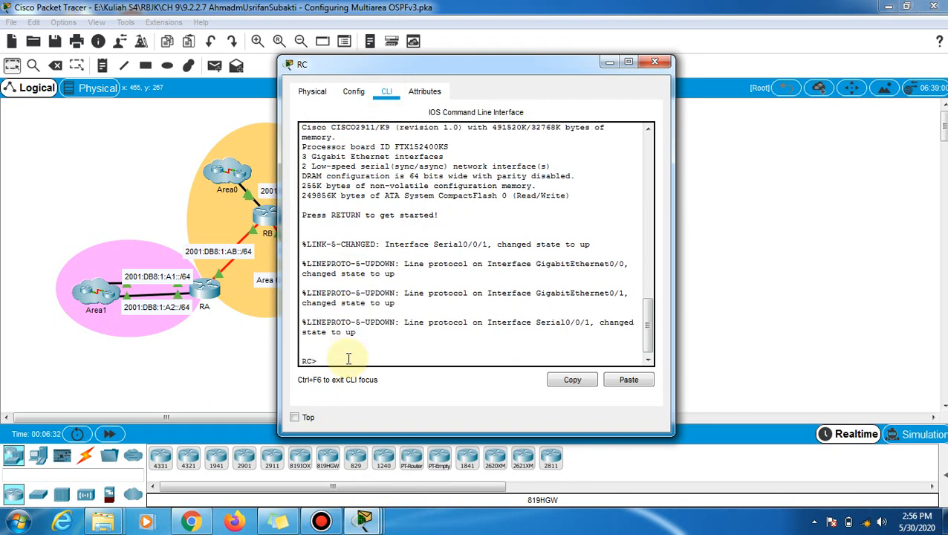
pyautogui.write('en')
pyautogui.press('Return')
pyautogui.write('conf t')
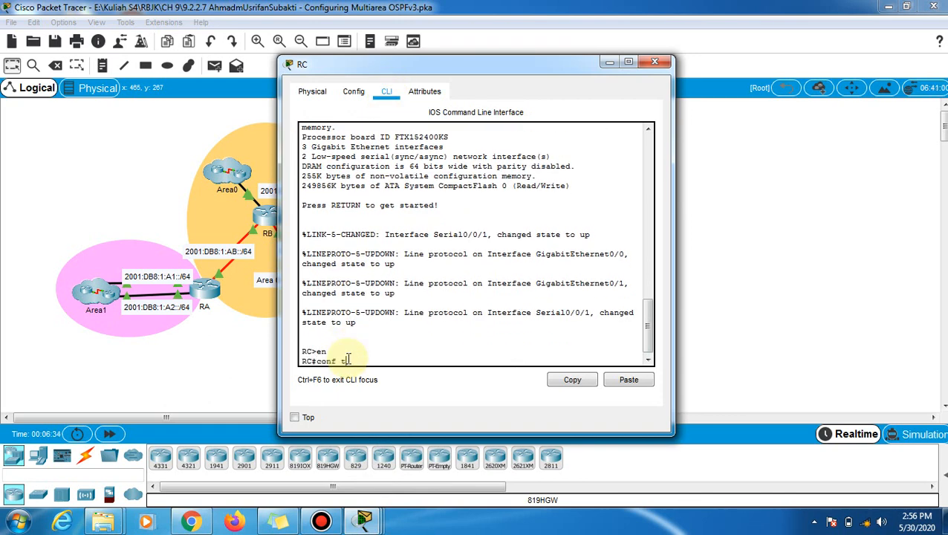
pyautogui.press('Return')
# Enable IPv6 routing on RC with ipv6 unicast-routing
pyautogui.write('ipv')
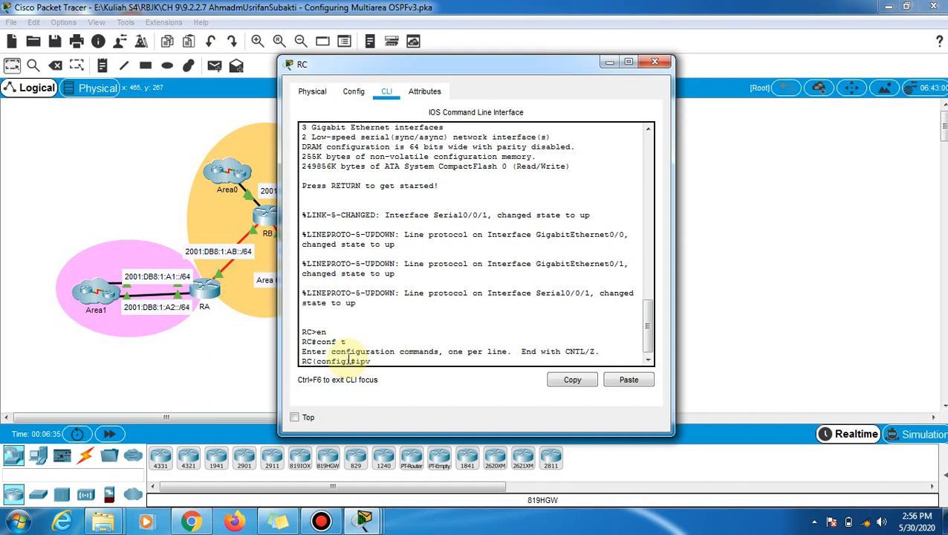
pyautogui.write('6 un')
pyautogui.press('Tab')
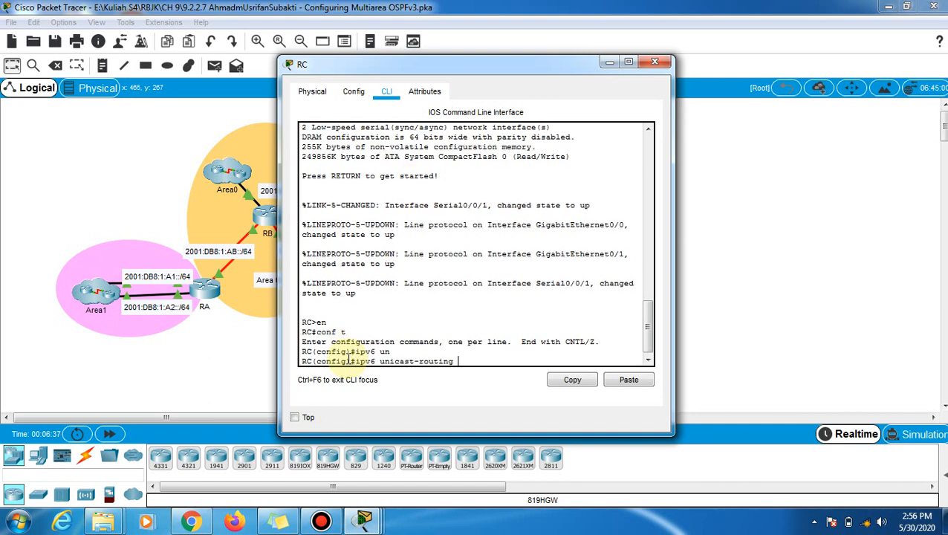
pyautogui.write('ipv6 router')
pyautogui.press('BackSpace')
pyautogui.press('BackSpace')
pyautogui.press('BackSpace')
pyautogui.press('BackSpace')
pyautogui.press('BackSpace')
pyautogui.press('BackSpace')
pyautogui.press('BackSpace')
pyautogui.press('BackSpace')
pyautogui.press('BackSpace')
pyautogui.press('BackSpace')
pyautogui.press('BackSpace')
pyautogui.press('BackSpace')
pyautogui.press('Return')
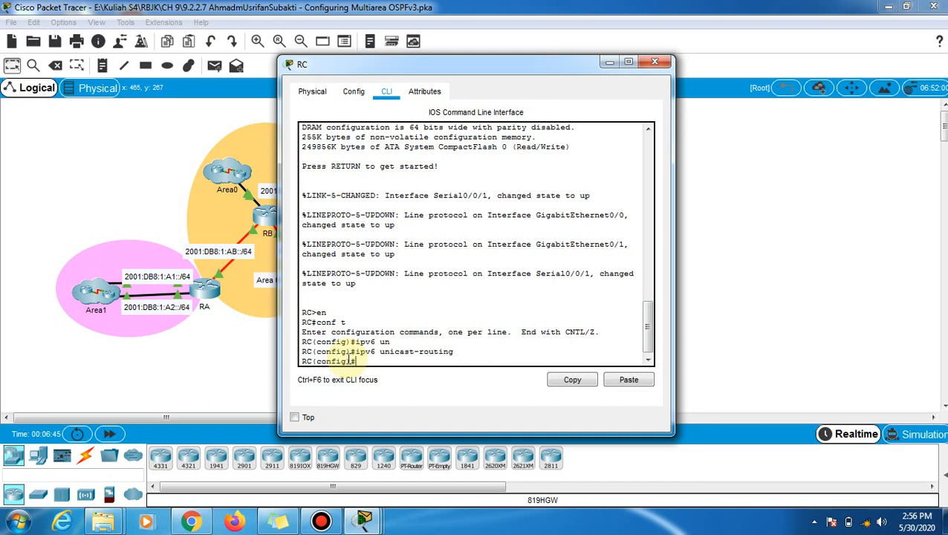
# Start OSPFv3 process 1 on RC with ipv6 router ospf 1 and set its router ID to 3.3.3.3
pyautogui.write('ipv6 router ospf 1')
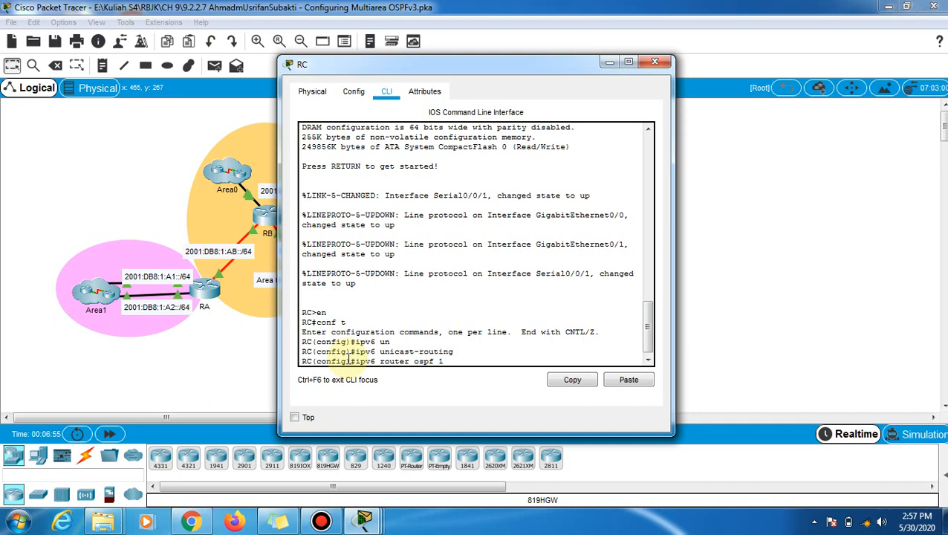
pyautogui.press('Return')
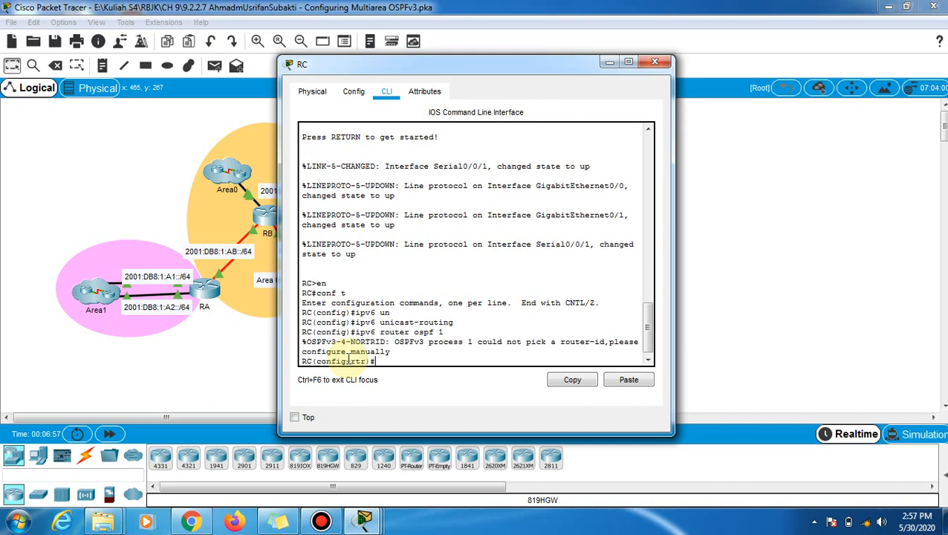
pyautogui.write('rou')
pyautogui.press('Tab')
pyautogui.write('3.')
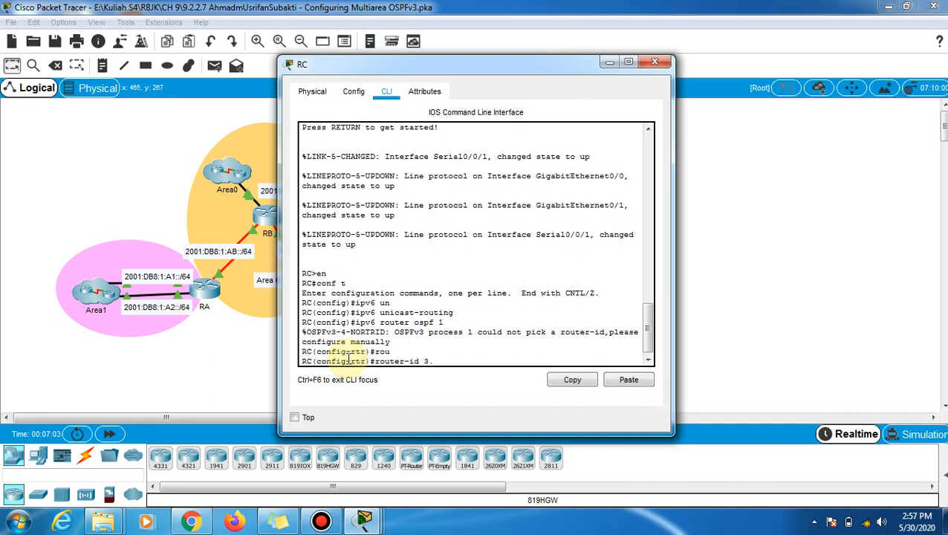
pyautogui.write('3.3.3')
pyautogui.press('Return')
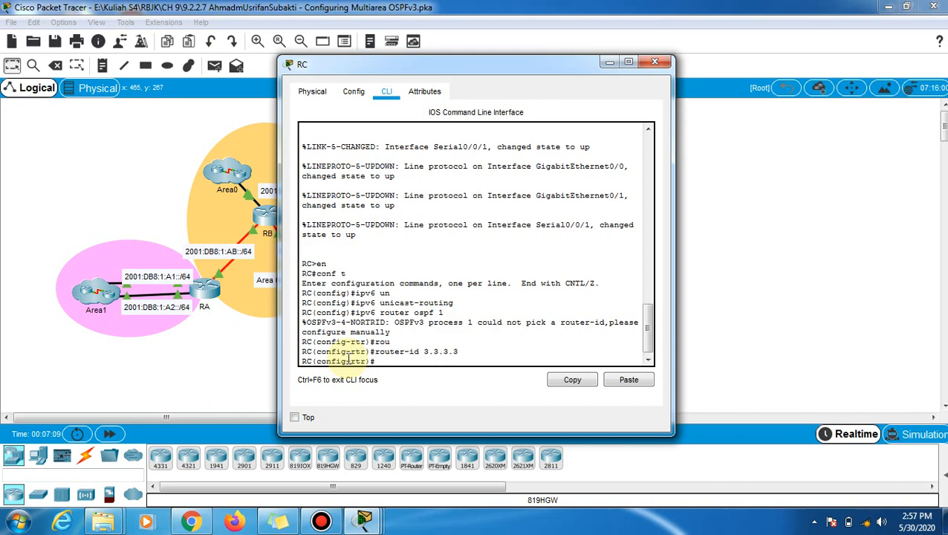
# Assign RC's GigabitEthernet 0/0 interface to OSPFv3 process 1, area 2, with ipv6 ospf 1 area 2
pyautogui.write('interface gigabit')
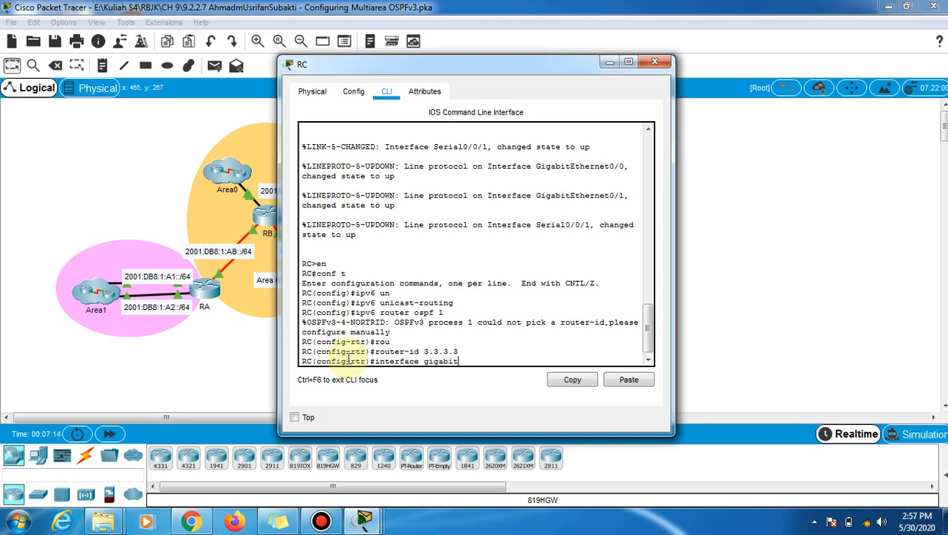
pyautogui.write('ethernet 0/0')
pyautogui.press('Return')
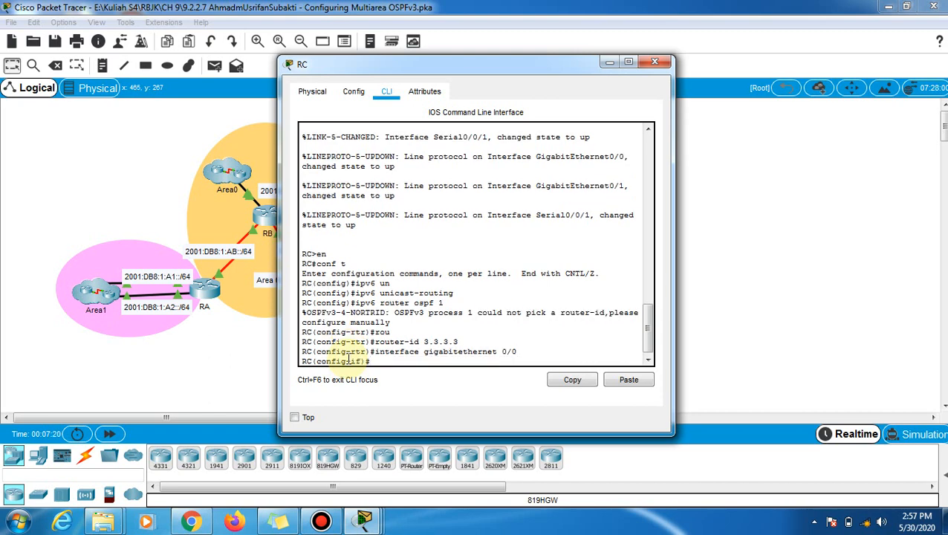
pyautogui.write('ipv6 ospf 1 area 2')
pyautogui.press('Return')
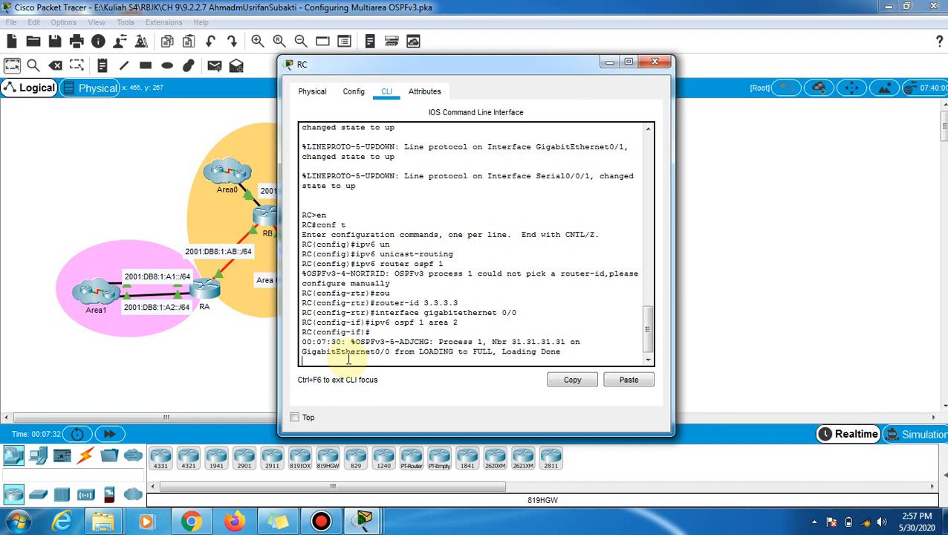
# Assign RC's GigabitEthernet 0/1 interface to OSPFv3 process 1, area 2, with ipv6 ospf 1 area 2
pyautogui.write('interface gigabitethernet ')
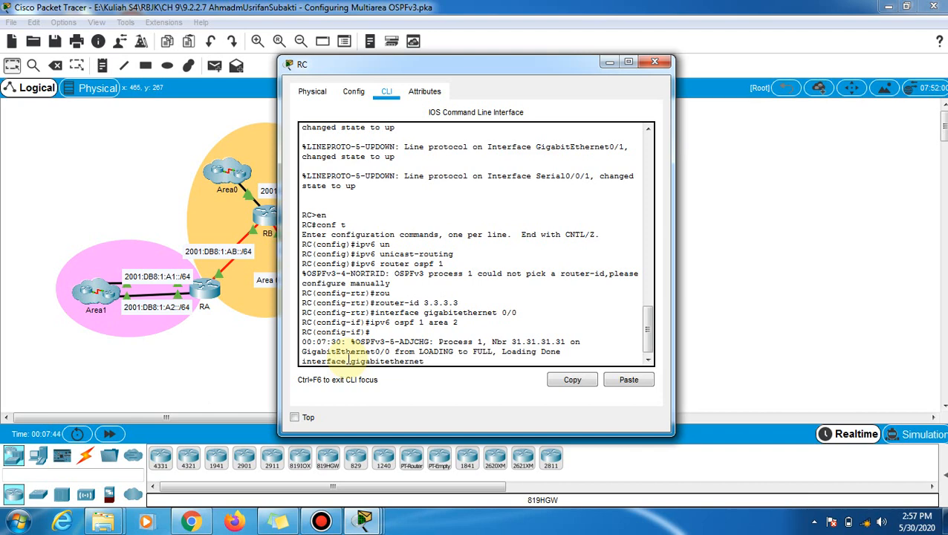
pyautogui.write('0/1')
pyautogui.press('Return')
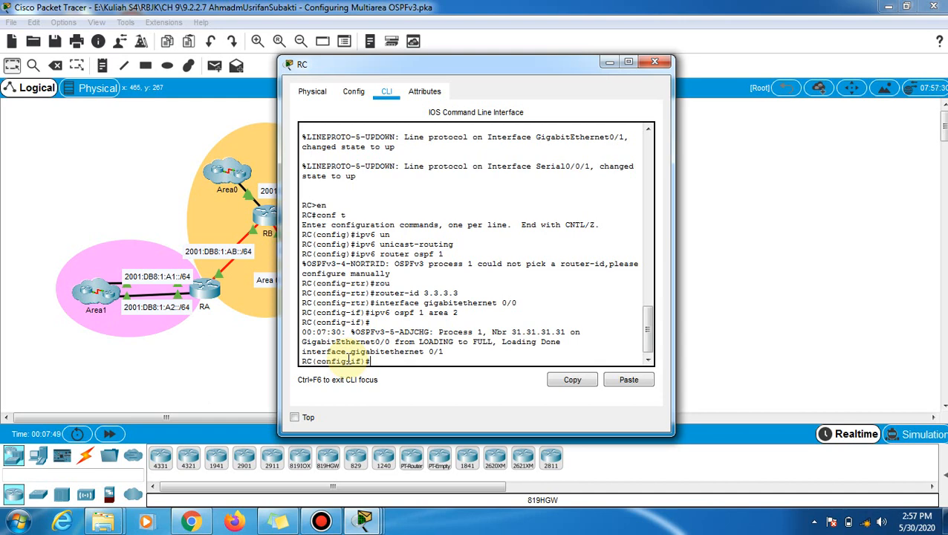
pyautogui.write('ipv6 ospf 1area 2')
pyautogui.press('Return')
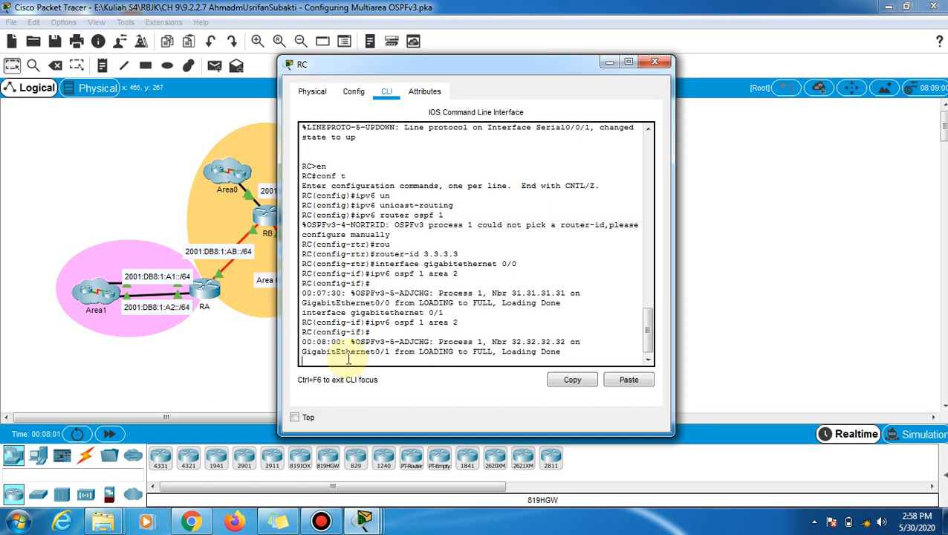
# Assign RC's Serial 0/0/1 interface to OSPFv3 process 1, area 0, with ipv6 ospf 1 area 0
pyautogui.press('Return')
pyautogui.write('interfa')
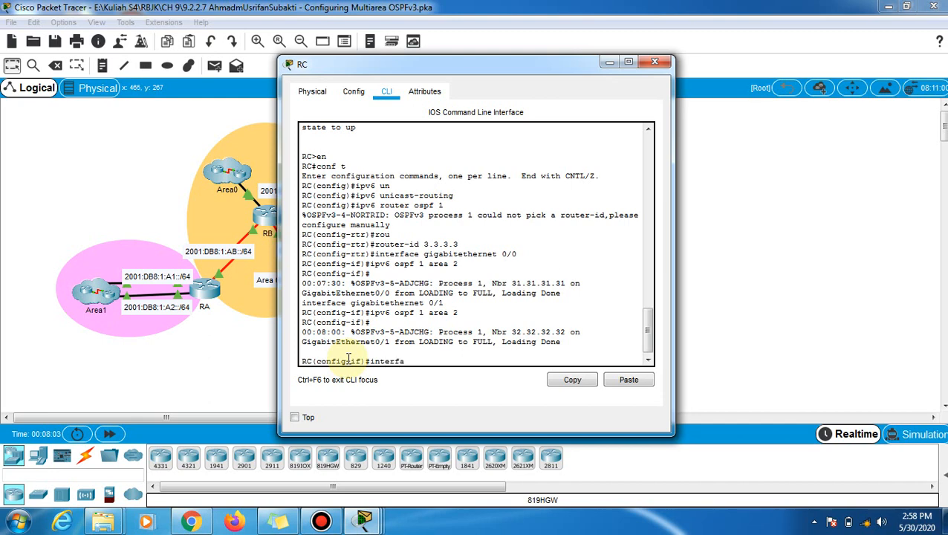
pyautogui.write('ce serial ')
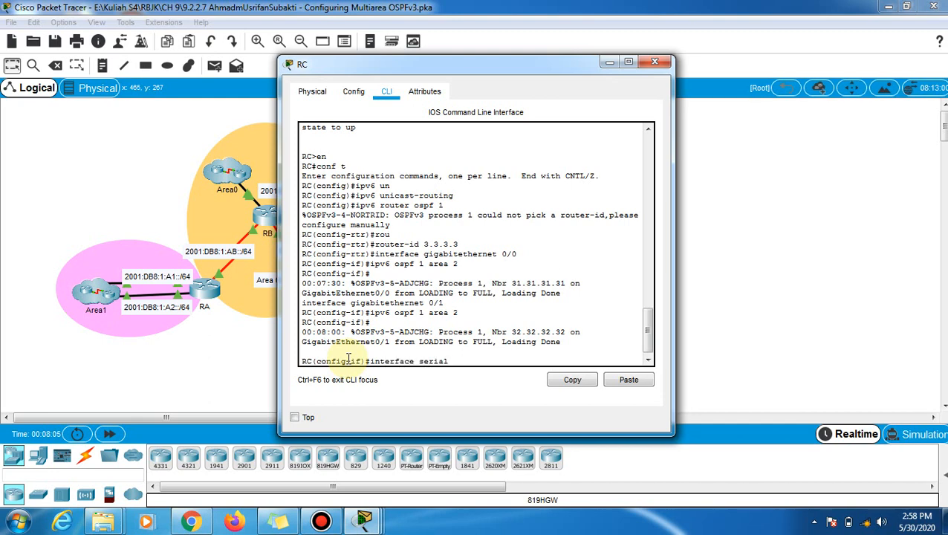
pyautogui.write('0/0/1')
pyautogui.press('Return')
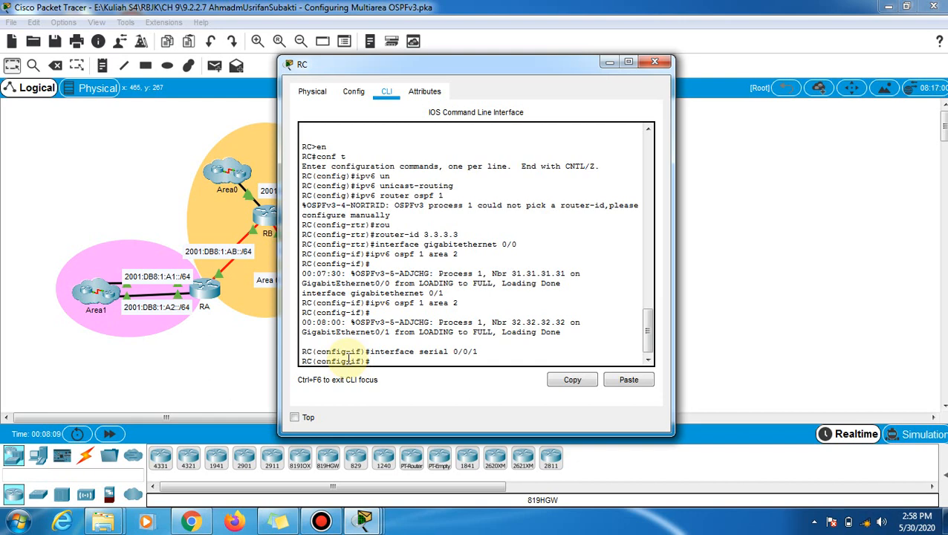
pyautogui.write('ipv6 ospf 1 area 0')
pyautogui.press('Return')
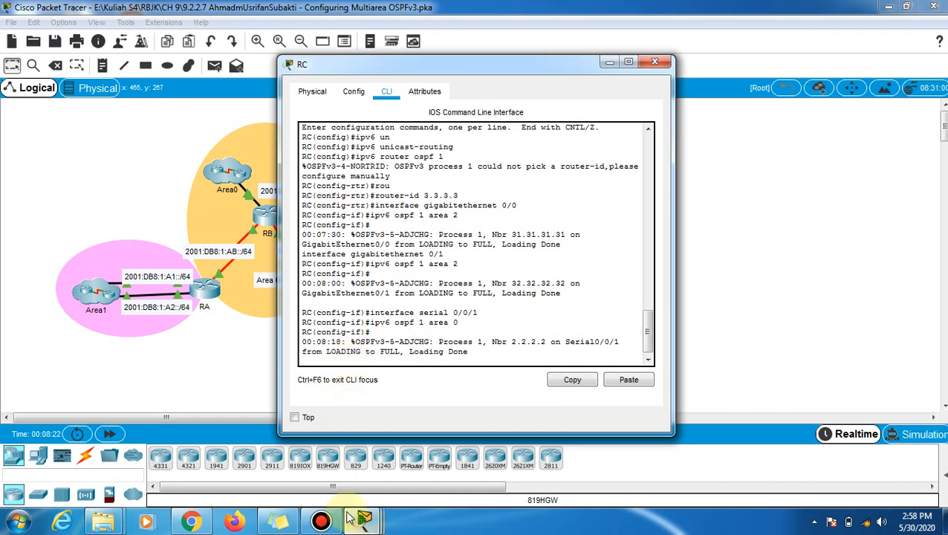
# Bring up the activity instructions and read Part 2, Step 1 on verifying connectivity to the OSPFv3 areas
pyautogui.moveTo(364, 520)
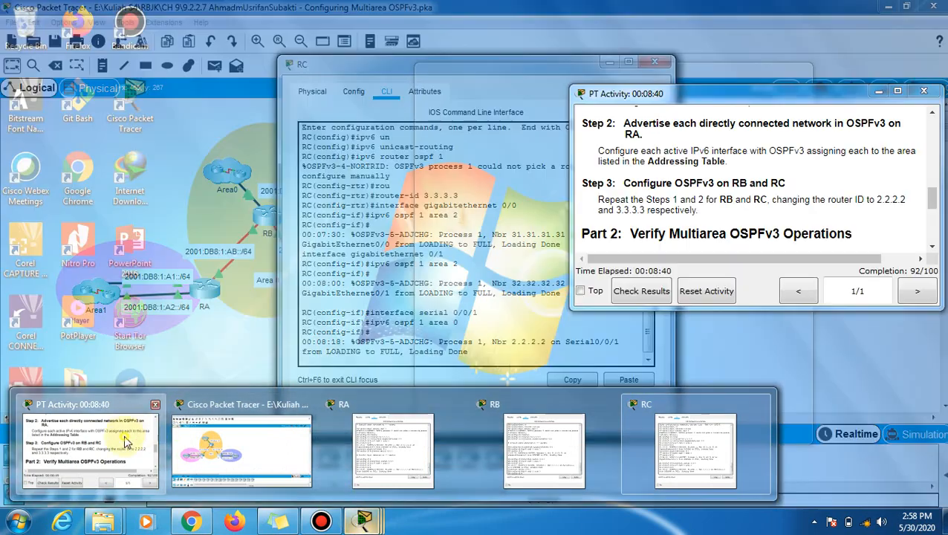
pyautogui.click(123, 435)
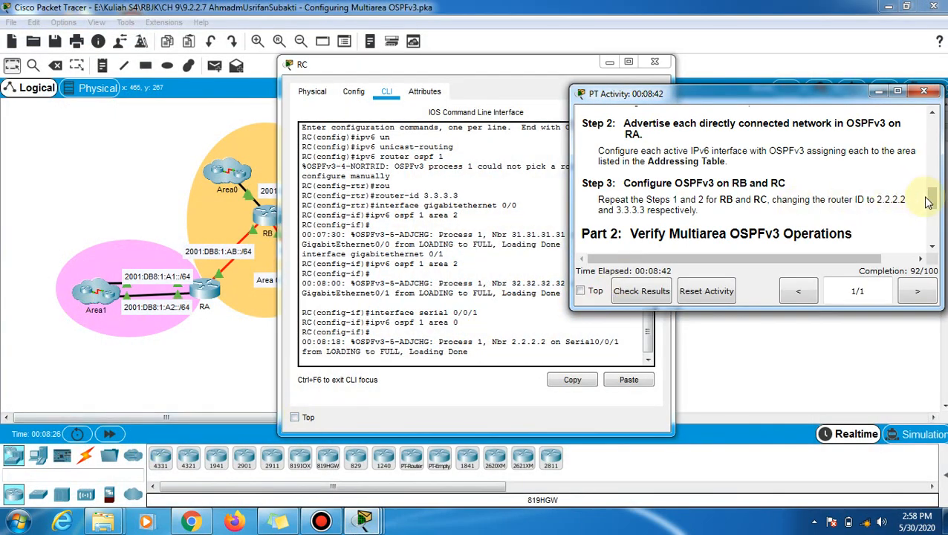
pyautogui.moveTo(934, 199); pyautogui.dragTo(938, 220)
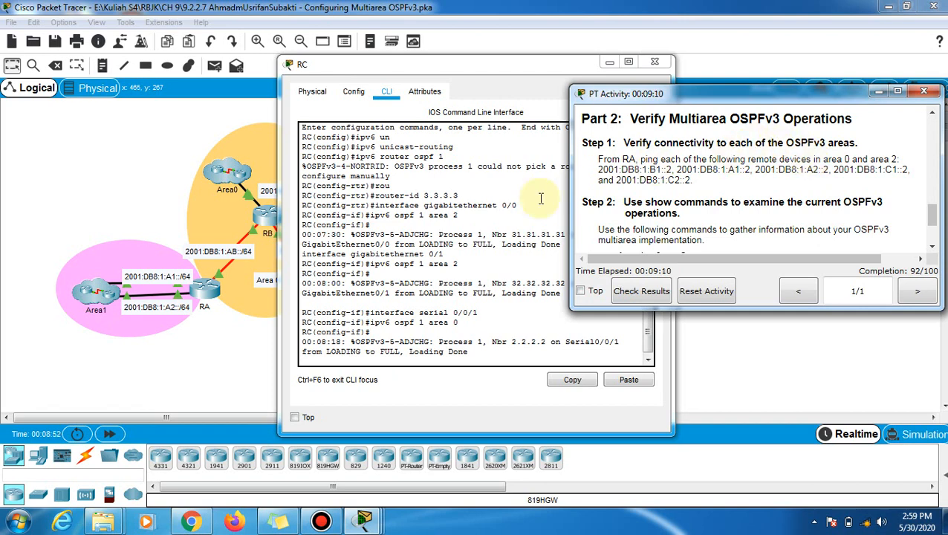
# Return to RA's command line and leave interface configuration for privileged EXEC mode
pyautogui.click(212, 290)
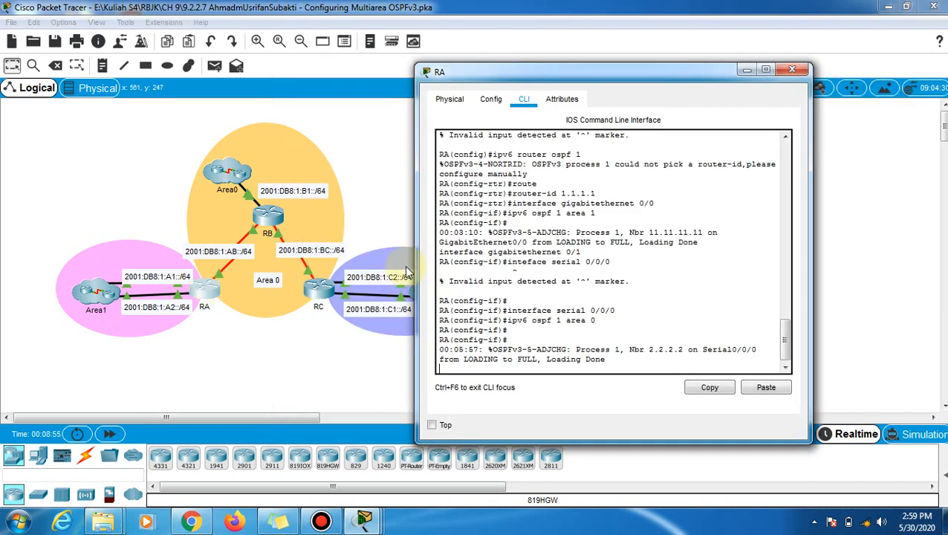
pyautogui.press('Return')
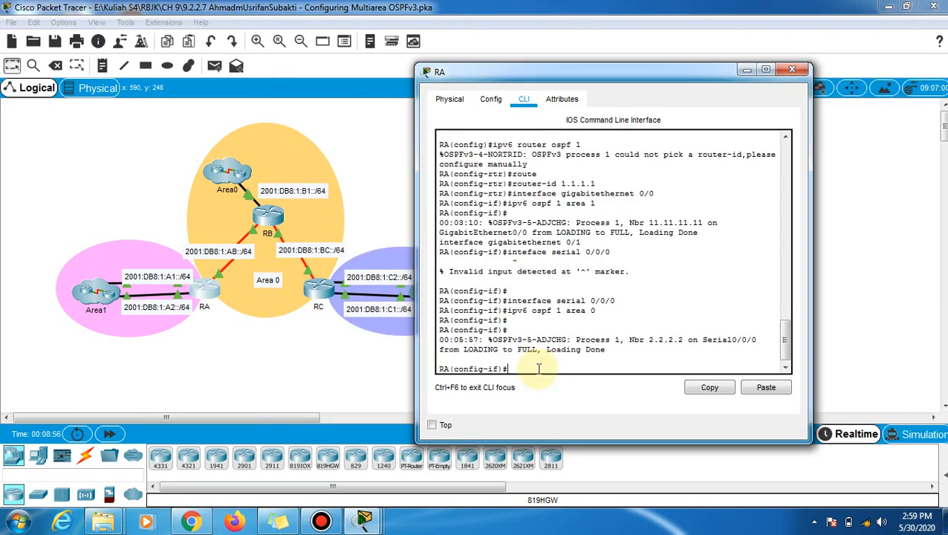
pyautogui.hotkey('ctrl', 'z')
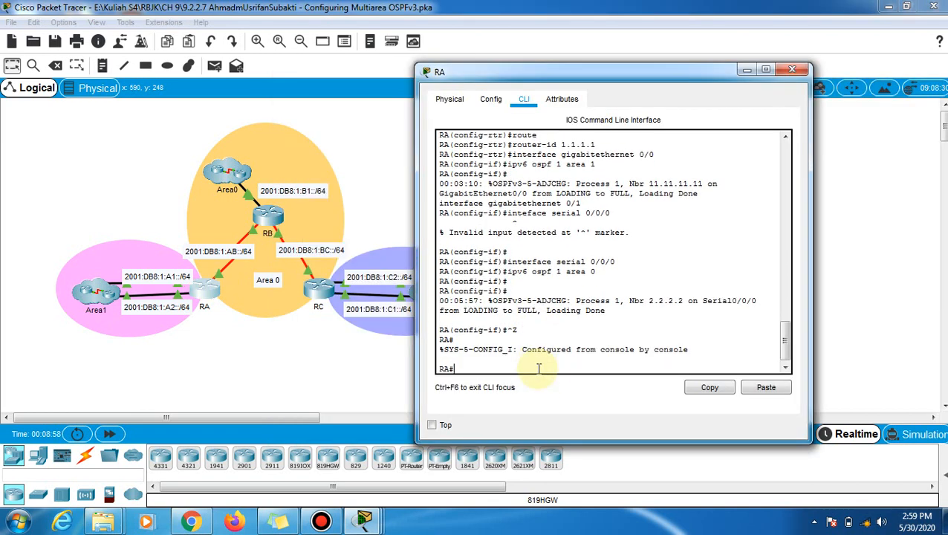
# Place RA's window beside the activity instructions and ping 2001:DB8:1:B1::2 from RA, copying the address from the instructions
pyautogui.write('ping')
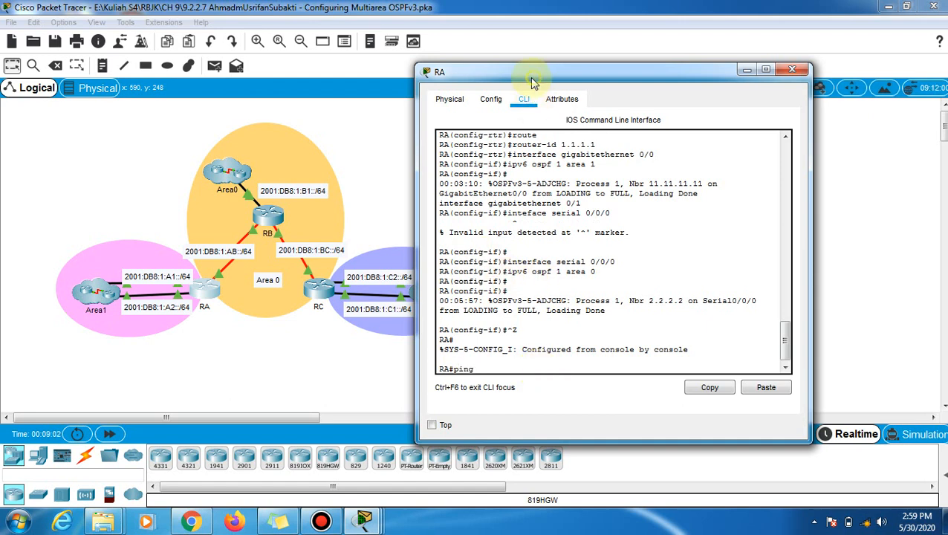
pyautogui.moveTo(534, 81); pyautogui.dragTo(259, 101)
pyautogui.moveTo(364, 519)
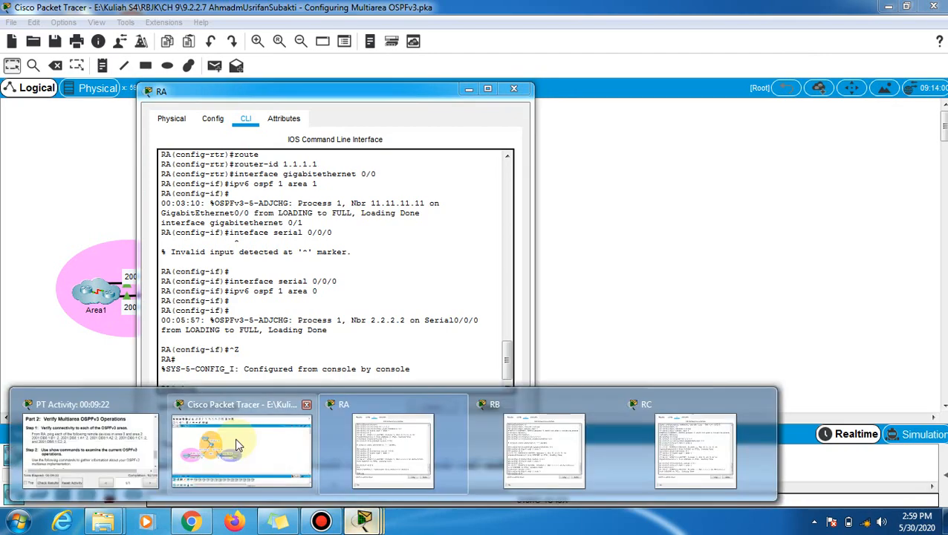
pyautogui.click(127, 440)
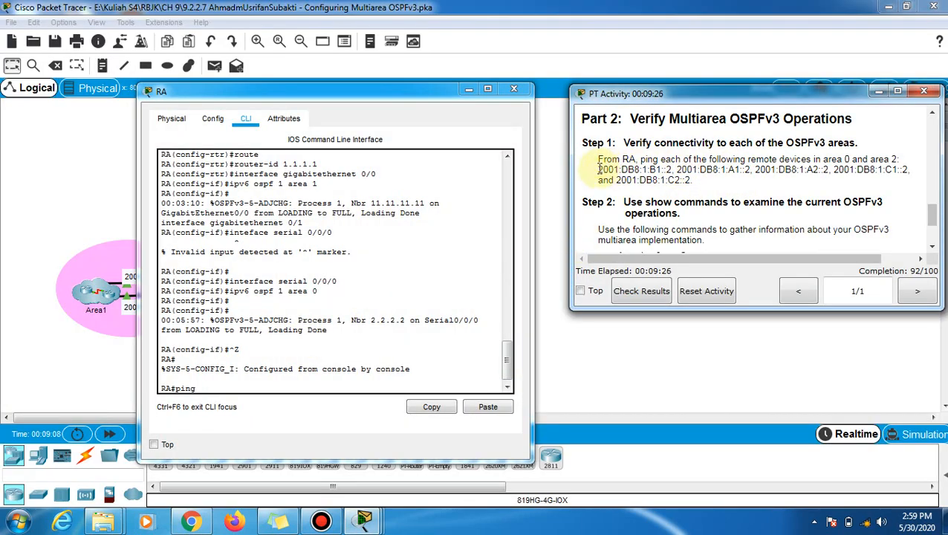
pyautogui.moveTo(599, 168); pyautogui.dragTo(671, 169)
pyautogui.hotkey('ctrl', 'c')
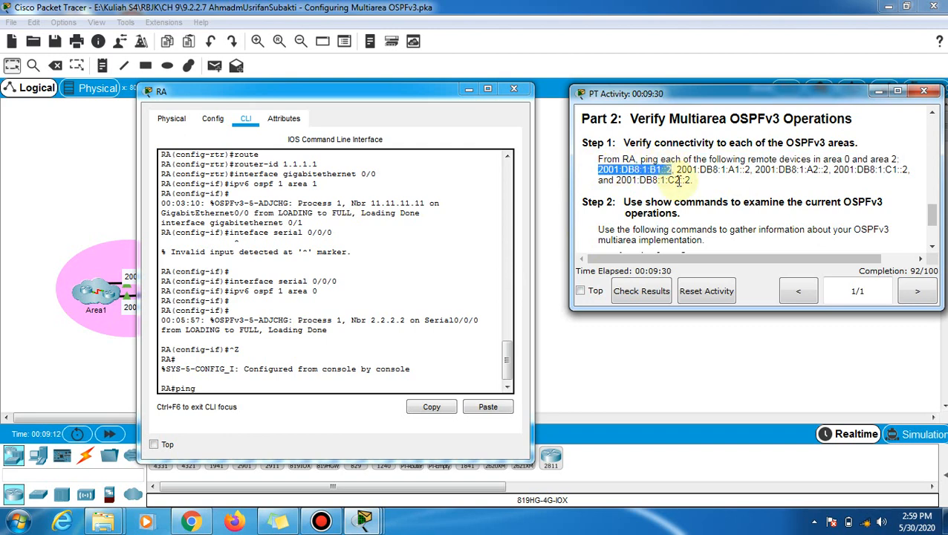
pyautogui.click(273, 382)
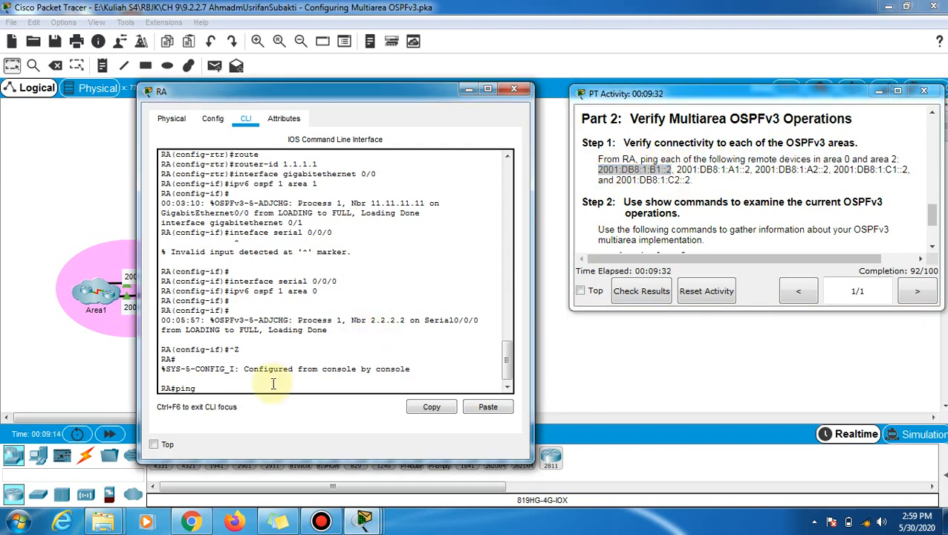
pyautogui.rightClick(274, 387)
pyautogui.click(291, 411)
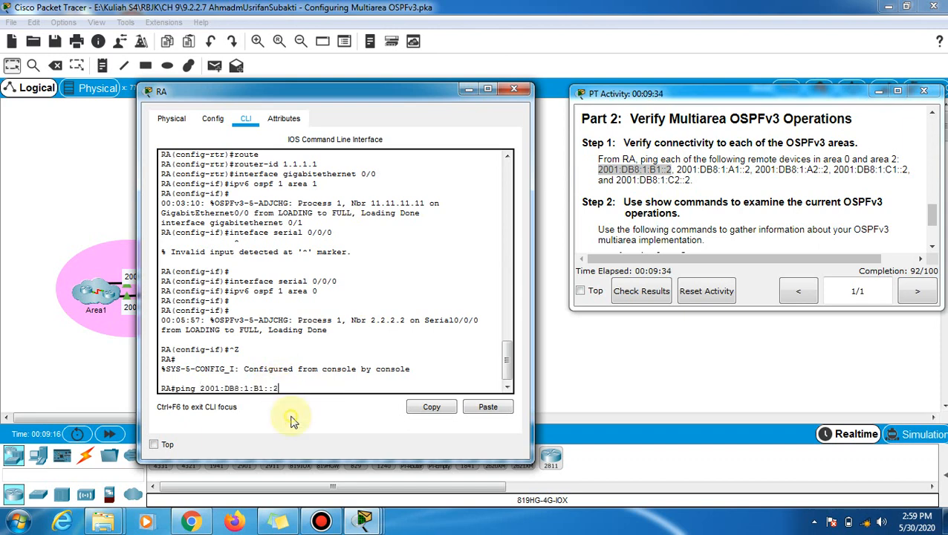
pyautogui.press('Return')
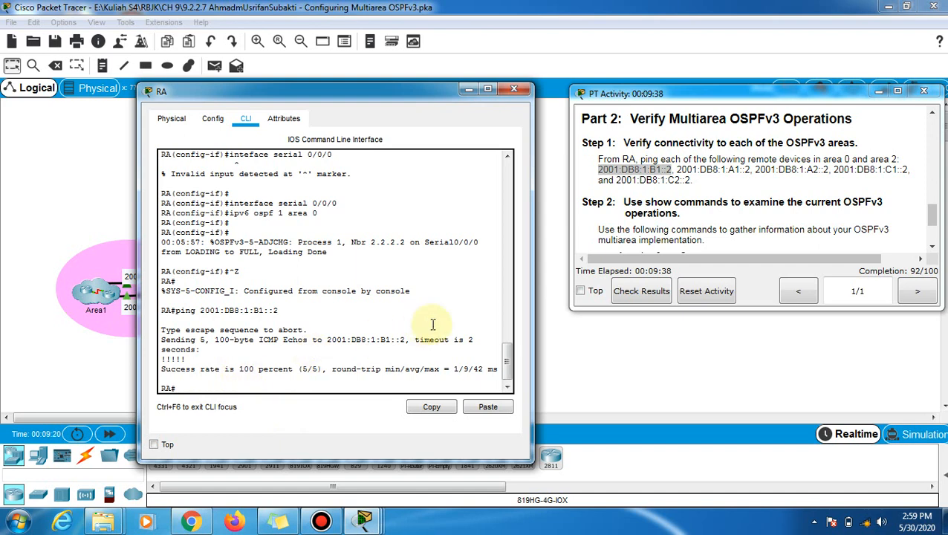
# Ping 2001:DB8:1:A1::2 from RA, reusing the previous ping command with the address copied from the instructions
pyautogui.moveTo(676, 170); pyautogui.dragTo(749, 170)
pyautogui.hotkey('ctrl', 'c')
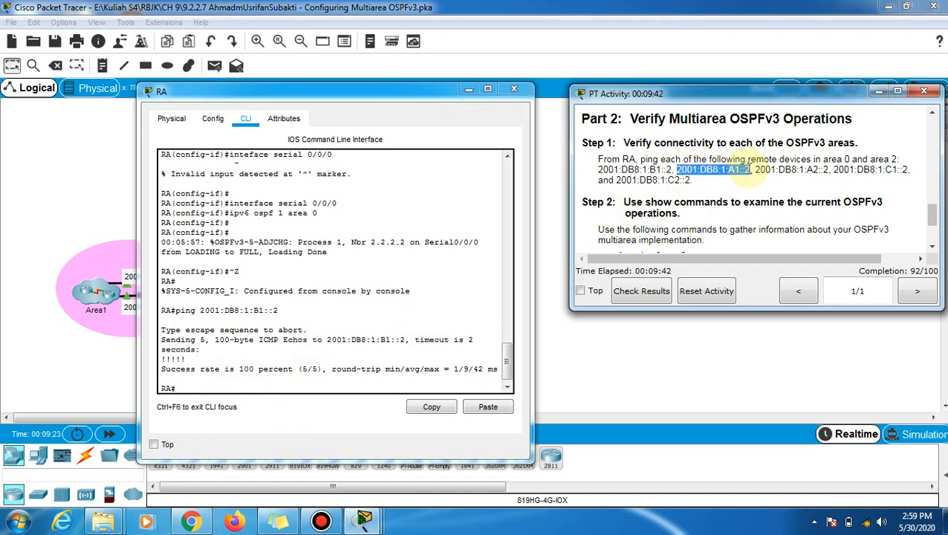
pyautogui.click(374, 390)
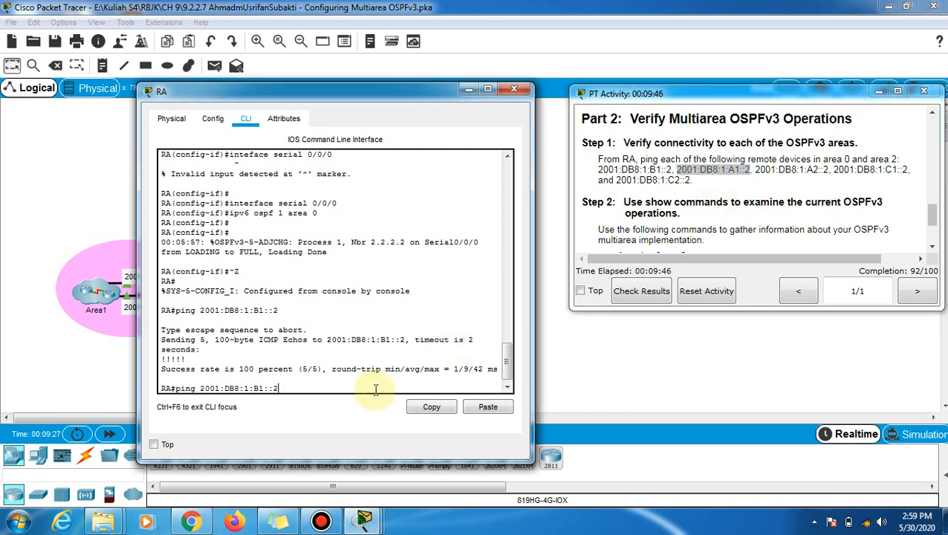
pyautogui.press('BackSpace')
pyautogui.press('BackSpace')
pyautogui.press('BackSpace')
pyautogui.press('BackSpace')
pyautogui.press('BackSpace')
pyautogui.press('BackSpace')
pyautogui.press('BackSpace')
pyautogui.press('BackSpace')
pyautogui.press('BackSpace')
pyautogui.press('BackSpace')
pyautogui.press('BackSpace')
pyautogui.press('BackSpace')
pyautogui.press('BackSpace')
pyautogui.press('BackSpace')
pyautogui.press('BackSpace')
pyautogui.rightClick(376, 389)
pyautogui.click(388, 416)
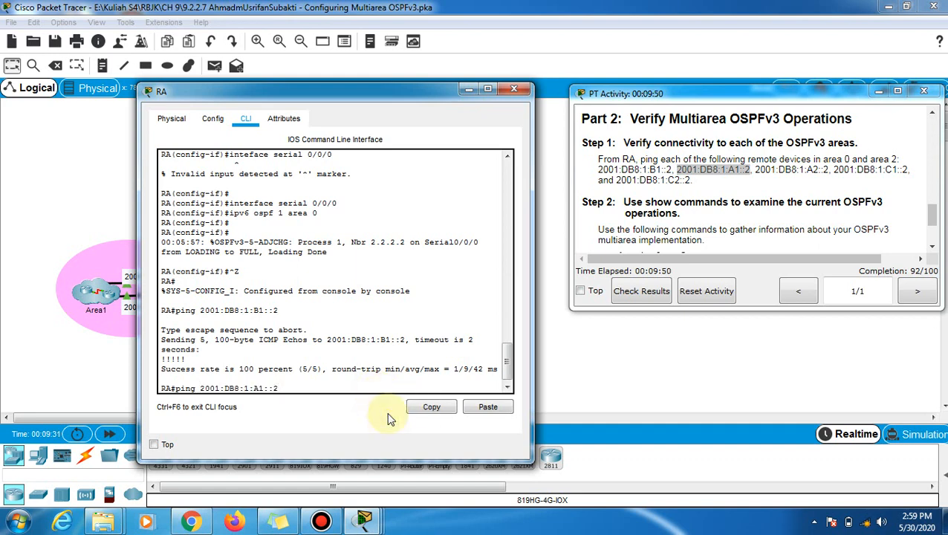
pyautogui.press('Return')
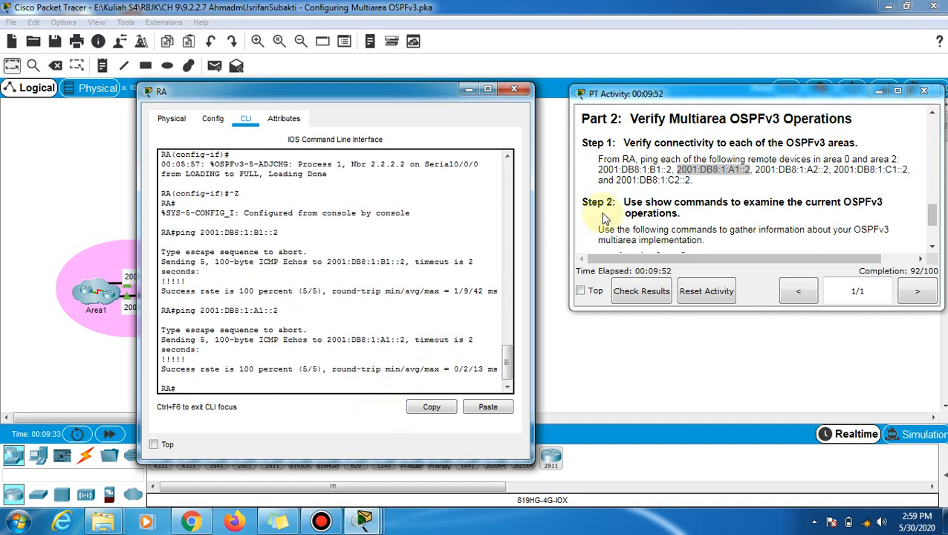
# Ping 2001:DB8:1:A2::2 from RA, using the address copied from the instructions
pyautogui.moveTo(756, 169); pyautogui.dragTo(827, 169)
pyautogui.hotkey('ctrl', 'c')
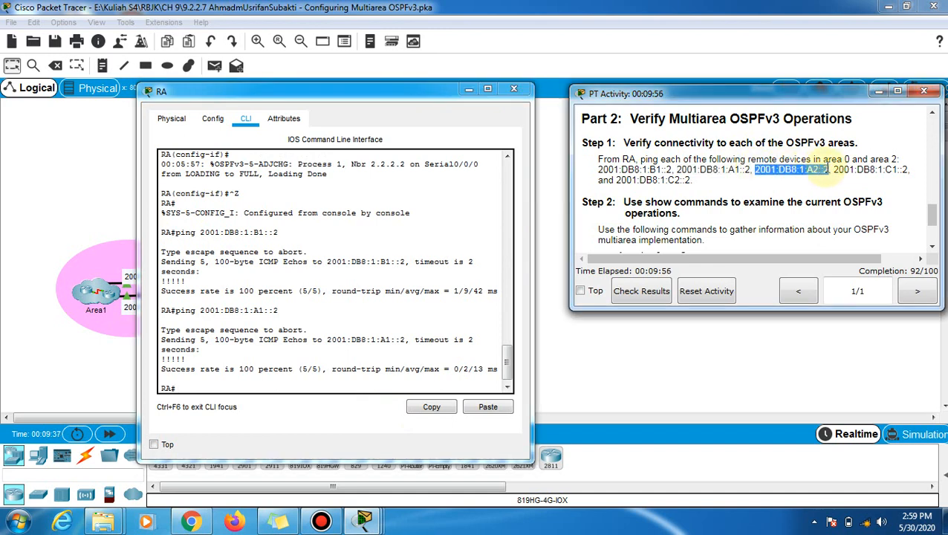
pyautogui.click(445, 385)
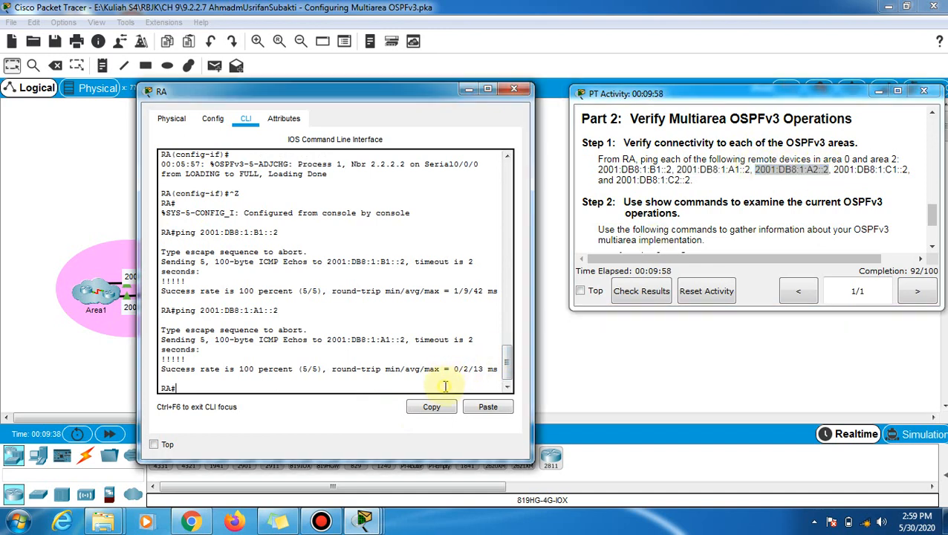
pyautogui.write('ping')
pyautogui.rightClick(446, 391)
pyautogui.click(468, 412)
pyautogui.press('Return')
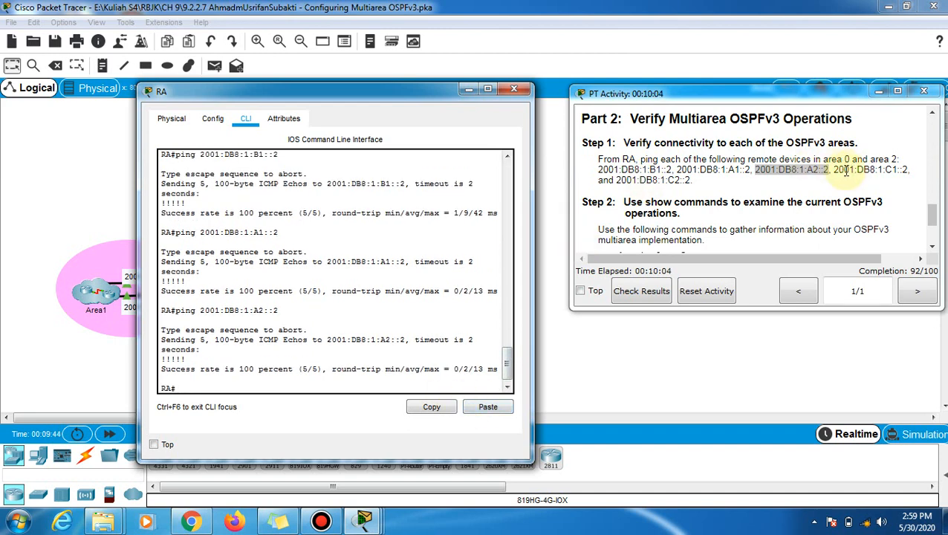
# Ping 2001:DB8:1:C1::2 from RA, using the address copied from the activity instructions
pyautogui.moveTo(833, 169); pyautogui.dragTo(868, 170)
pyautogui.hotkey('ctrl', 'c')
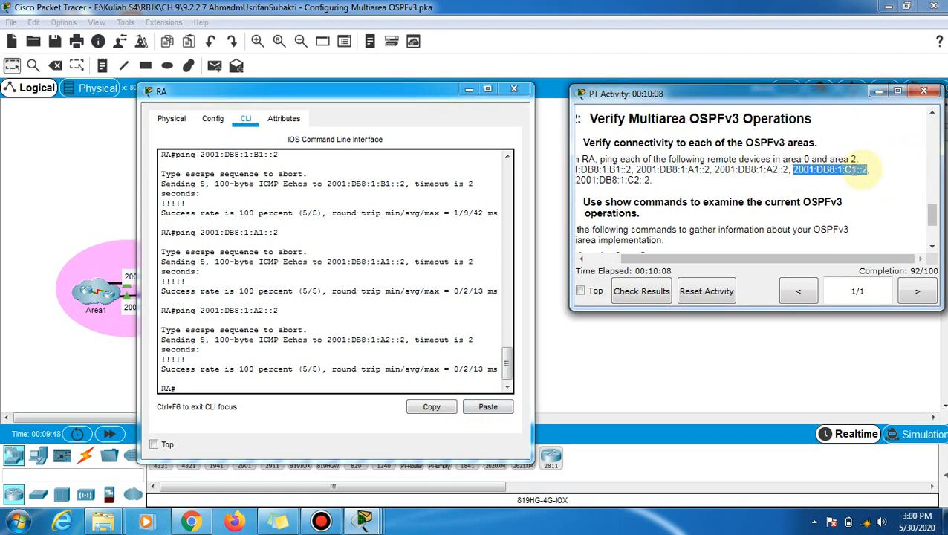
pyautogui.click(241, 390)
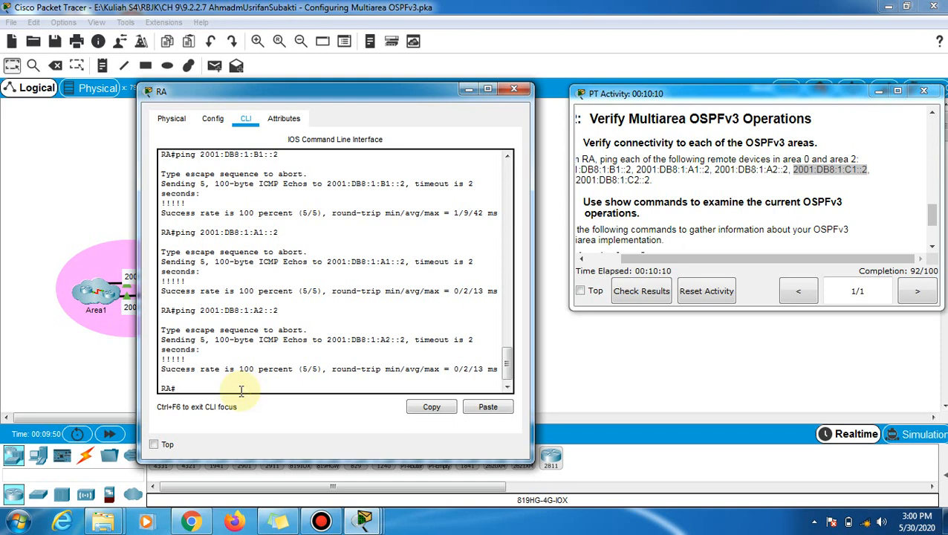
pyautogui.write('ping')
pyautogui.rightClick(239, 389)
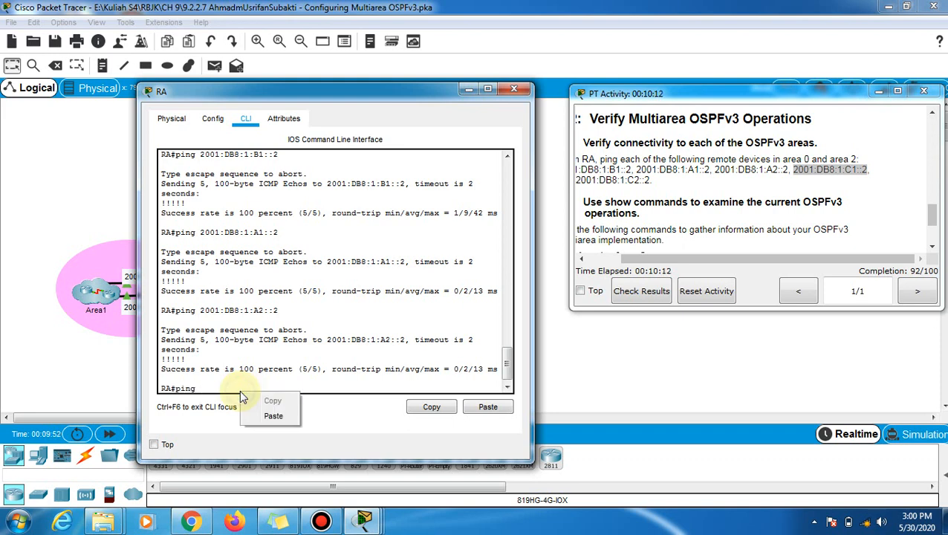
pyautogui.click(263, 415)
pyautogui.press('Return')
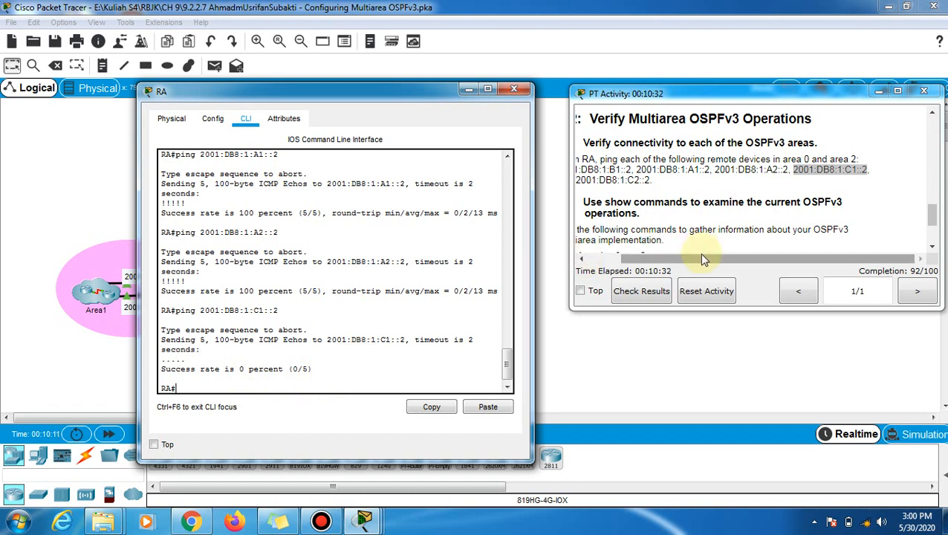
# Ping 2001:DB8:1:C2::2 from RA, using the address copied from the activity instructions
pyautogui.moveTo(703, 258); pyautogui.dragTo(664, 245)
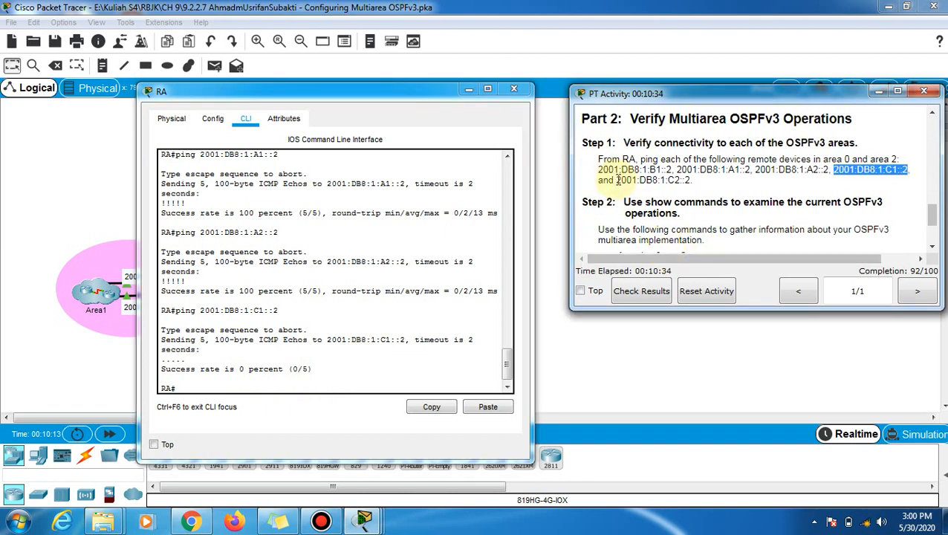
pyautogui.moveTo(617, 180); pyautogui.dragTo(692, 180)
pyautogui.hotkey('ctrl', 'c')
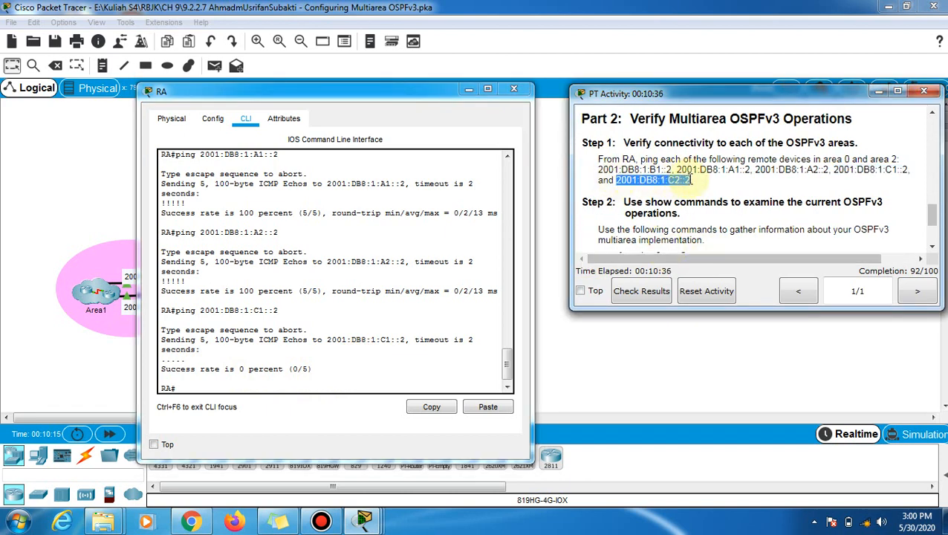
pyautogui.click(329, 388)
pyautogui.write('ping')
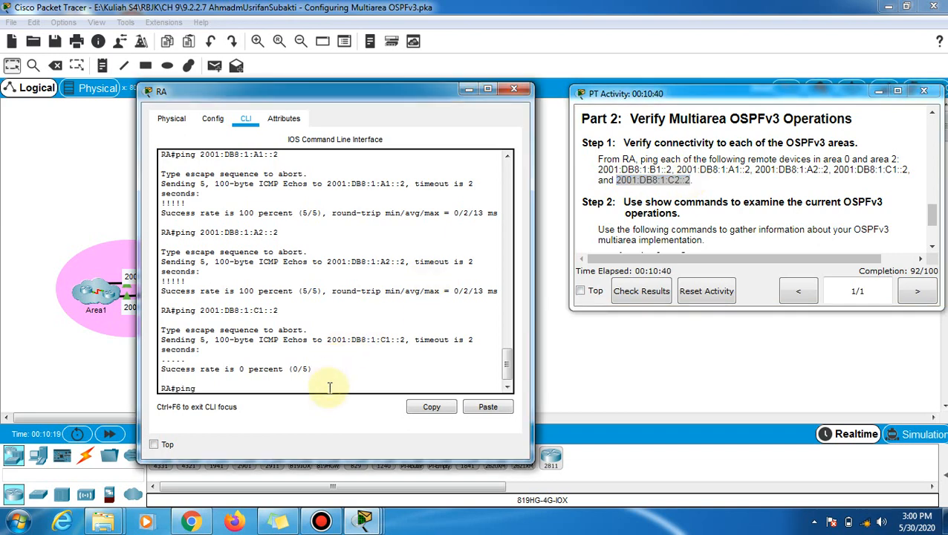
pyautogui.rightClick(330, 388)
pyautogui.click(350, 413)
pyautogui.press('Return')
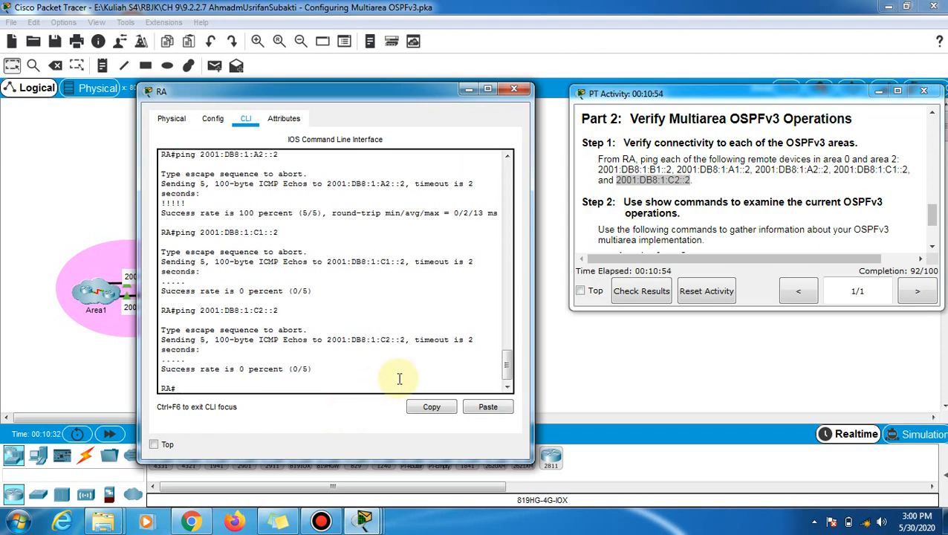
pyautogui.moveTo(508, 360); pyautogui.dragTo(503, 394)
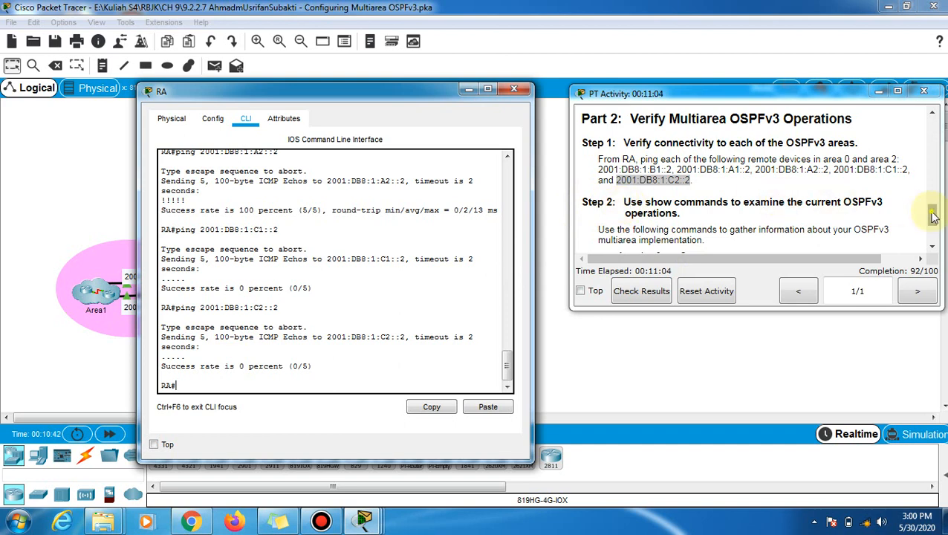
# Read the Step 2 verification commands in the instructions, run show ipv6 ospf on RA, and page through its full output
pyautogui.moveTo(929, 214); pyautogui.dragTo(935, 227)
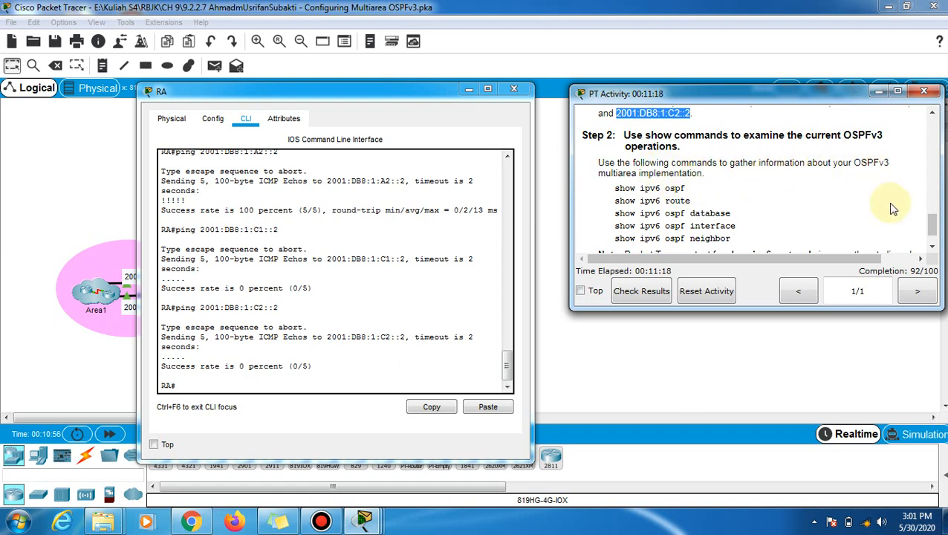
pyautogui.moveTo(935, 228); pyautogui.dragTo(935, 234)
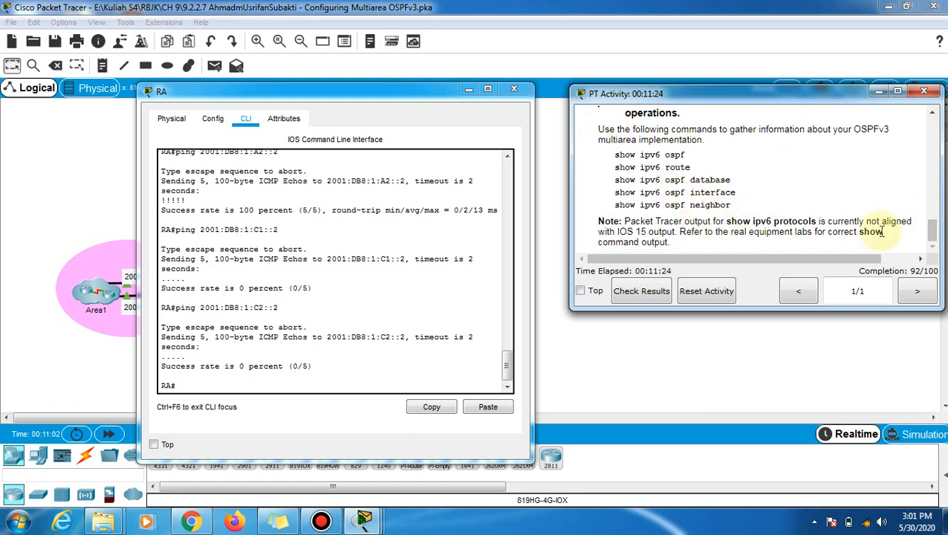
pyautogui.moveTo(930, 239)
pyautogui.mouseDown()
pyautogui.moveTo(925, 226)
pyautogui.moveTo(935, 238)
pyautogui.mouseUp()
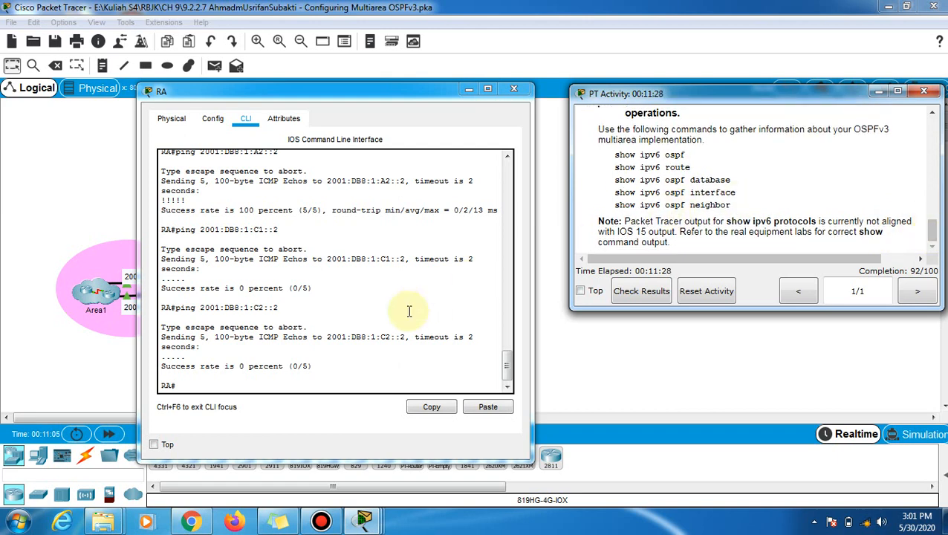
pyautogui.click(269, 387)
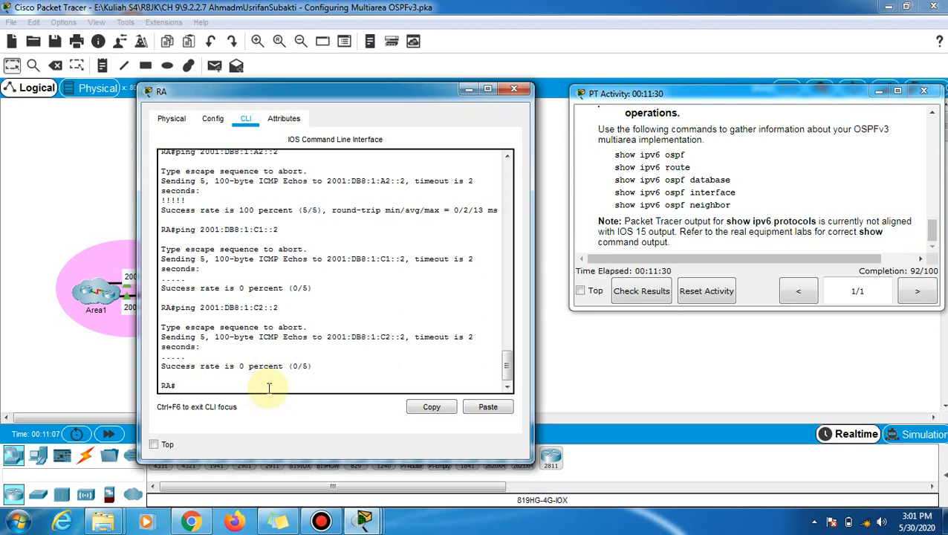
pyautogui.write('so')
pyautogui.write('ow')
pyautogui.write(' ipv')
pyautogui.write('6')
pyautogui.write(' ospf')
pyautogui.press('Return')
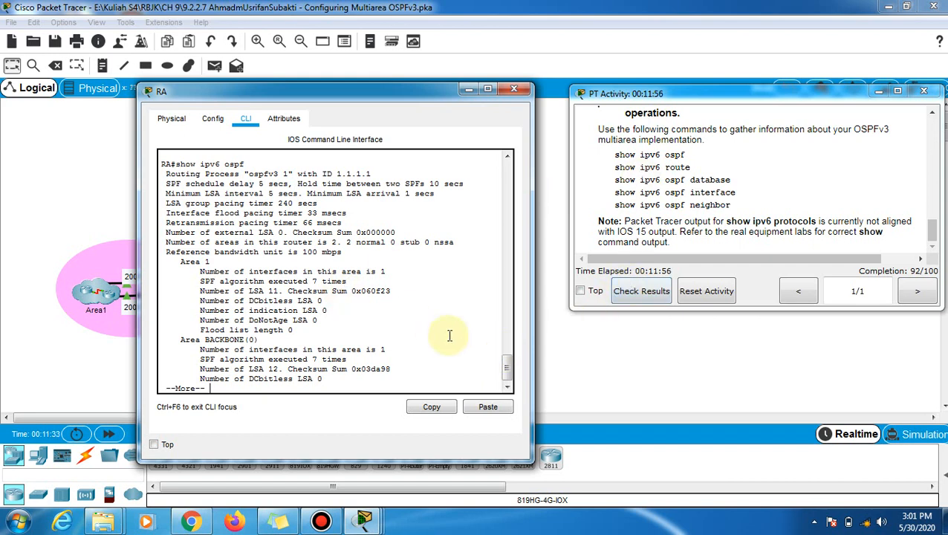
pyautogui.press('Return')
pyautogui.press('Return')
pyautogui.press('Return')
pyautogui.press('Return')
pyautogui.press('Return')
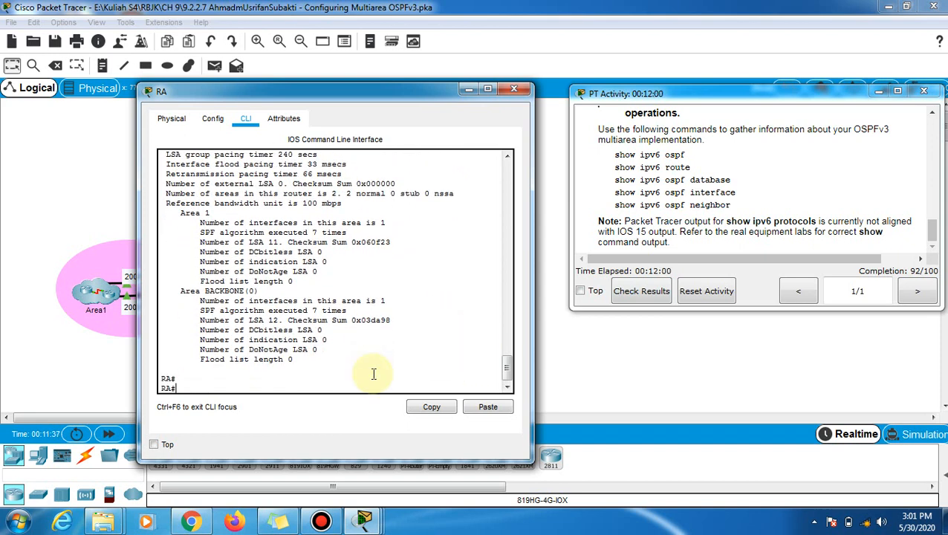
pyautogui.moveTo(507, 368)
pyautogui.mouseDown()
pyautogui.moveTo(508, 358)
pyautogui.moveTo(512, 373)
pyautogui.mouseUp()
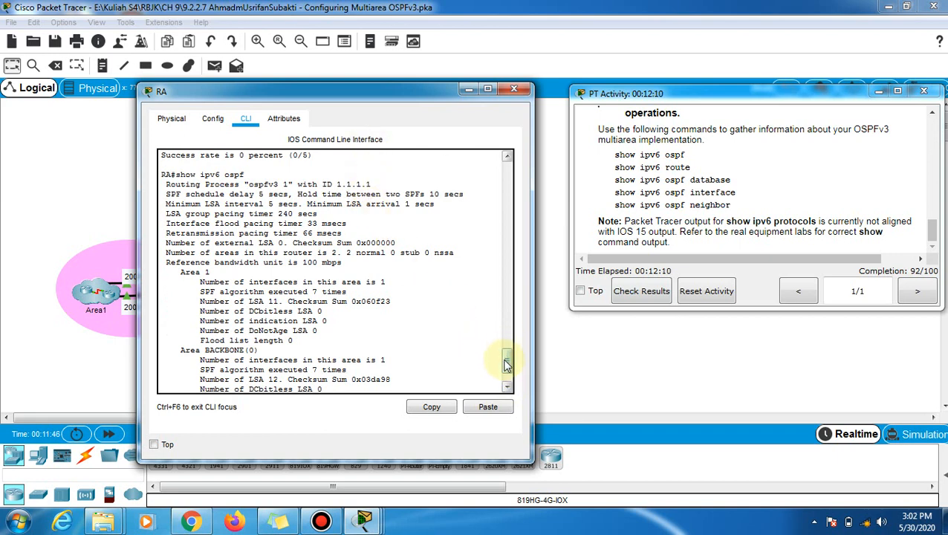
pyautogui.moveTo(506, 364); pyautogui.dragTo(506, 377)
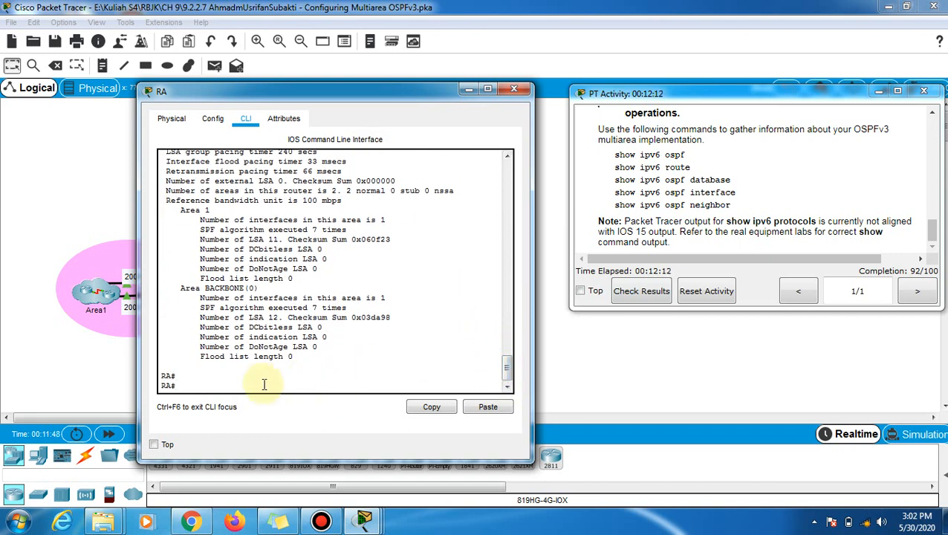
# Run show ipv6 route on RA and page through the whole routing table, examining the OSPF routes
pyautogui.write('show ipv6 route')
pyautogui.press('Return')
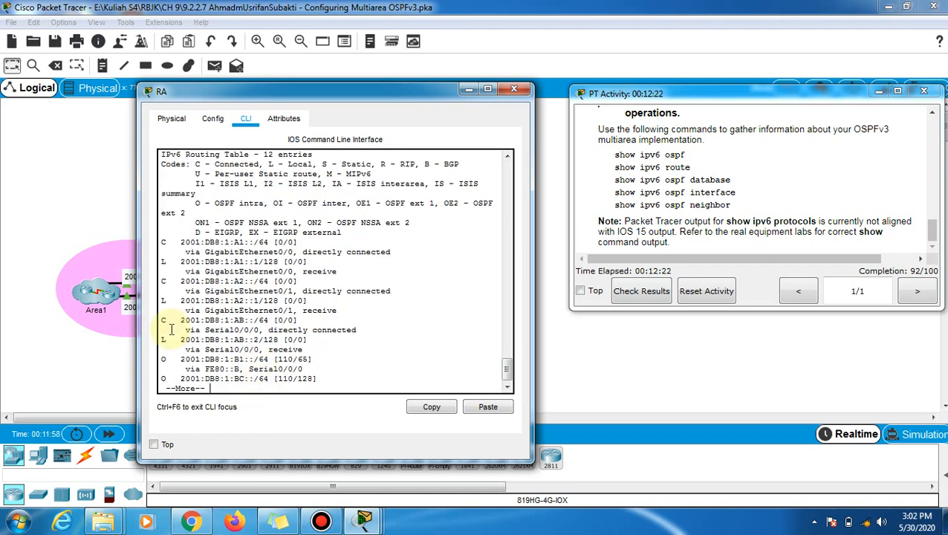
pyautogui.moveTo(161, 360); pyautogui.dragTo(325, 380)
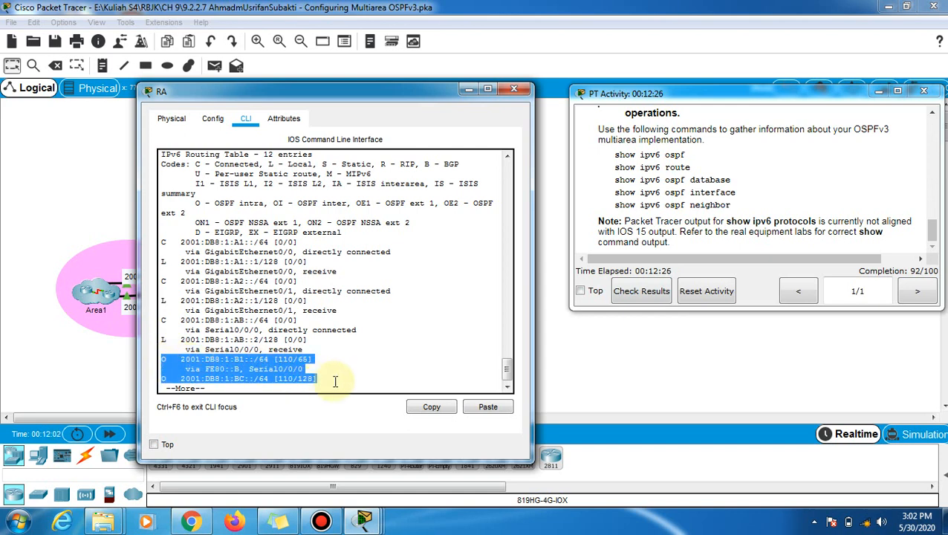
pyautogui.click(303, 385)
pyautogui.press('Return')
pyautogui.press('Return')
pyautogui.press('Return')
pyautogui.press('Return')
pyautogui.press('Return')
pyautogui.press('Return')
pyautogui.press('Return')
pyautogui.press('Return')
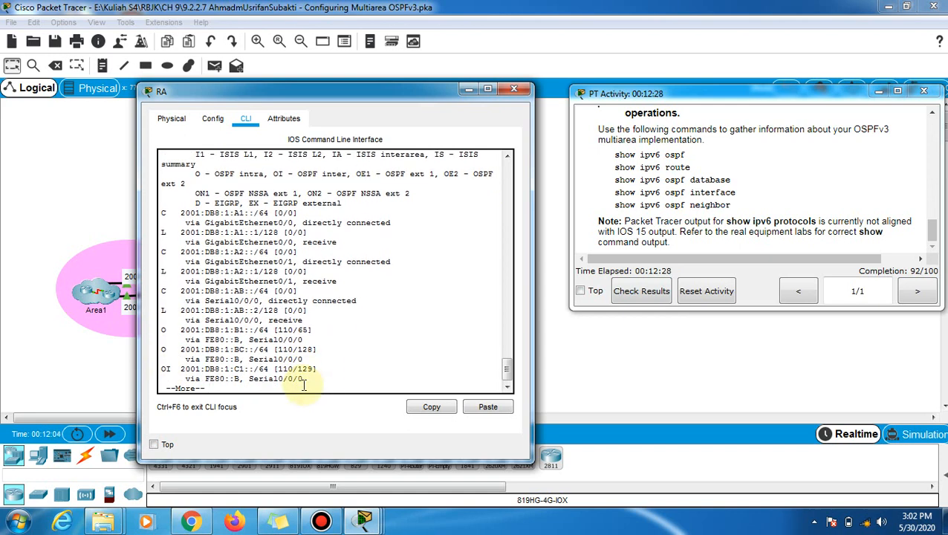
pyautogui.press('Return')
pyautogui.press('Return')
pyautogui.press('Return')
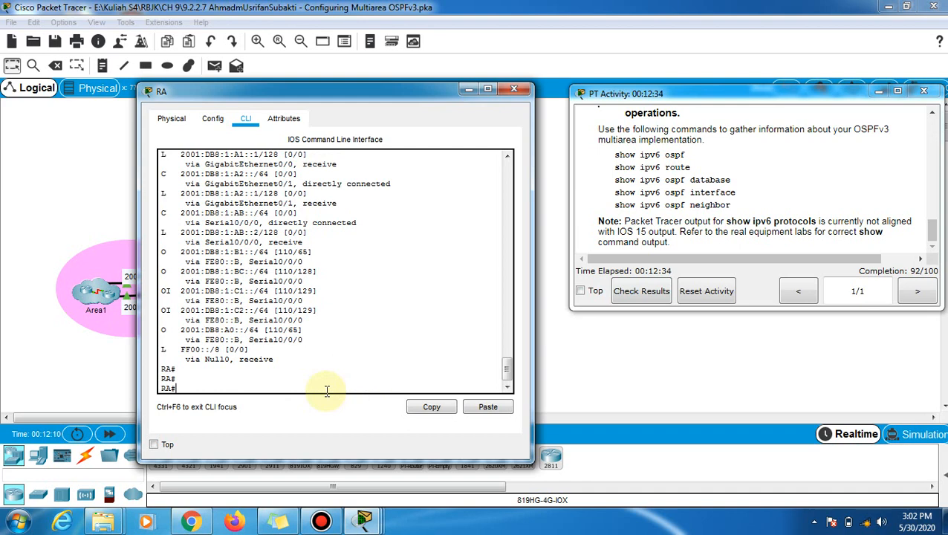
# Run show ipv6 ospf database on RA and page through the link-state entries until the prompt returns
pyautogui.write('show ipv6 ospf d')
pyautogui.write('atabase')
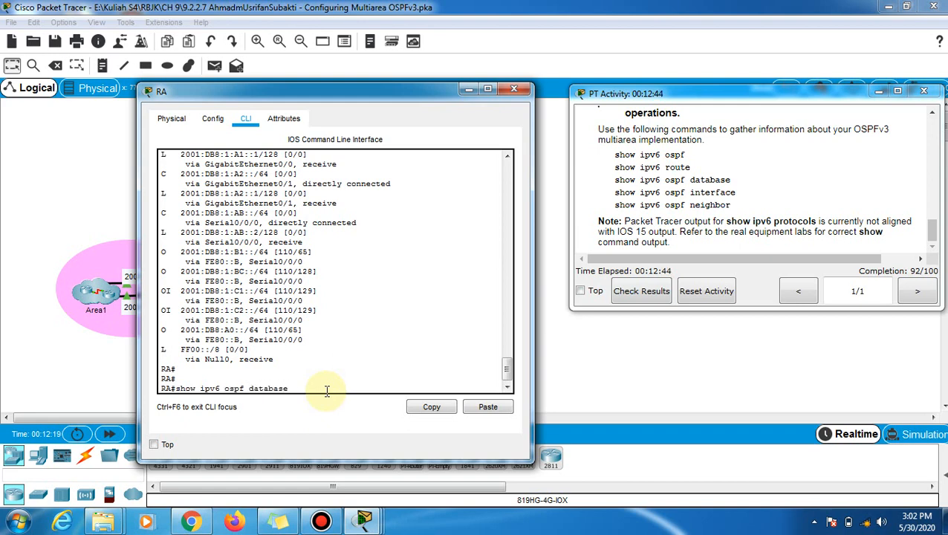
pyautogui.press('Return')
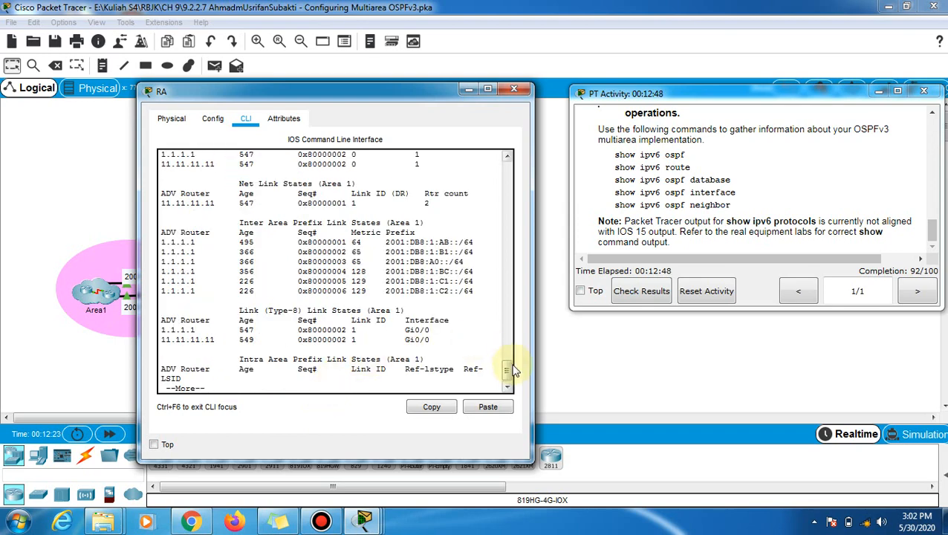
pyautogui.scroll(5, 510, 365)
pyautogui.scroll(-5, 509, 360)
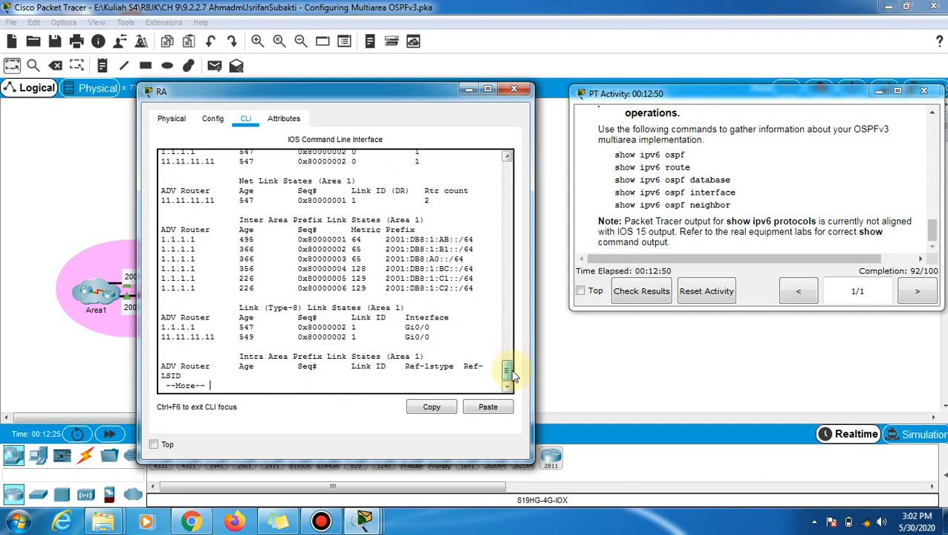
pyautogui.press('Return')
pyautogui.press('Return')
pyautogui.press('Return')
pyautogui.press('Return')
pyautogui.press('Return')
pyautogui.press('Return')
pyautogui.press('Return')
pyautogui.press('Return')
pyautogui.press('Return')
pyautogui.press('Return')
pyautogui.press('Return')
pyautogui.press('Return')
pyautogui.press('Return')
pyautogui.press('Return')
pyautogui.press('Return')
pyautogui.press('Return')
pyautogui.press('Return')
pyautogui.press('Return')
pyautogui.press('Return')
pyautogui.press('Return')
pyautogui.press('Return')
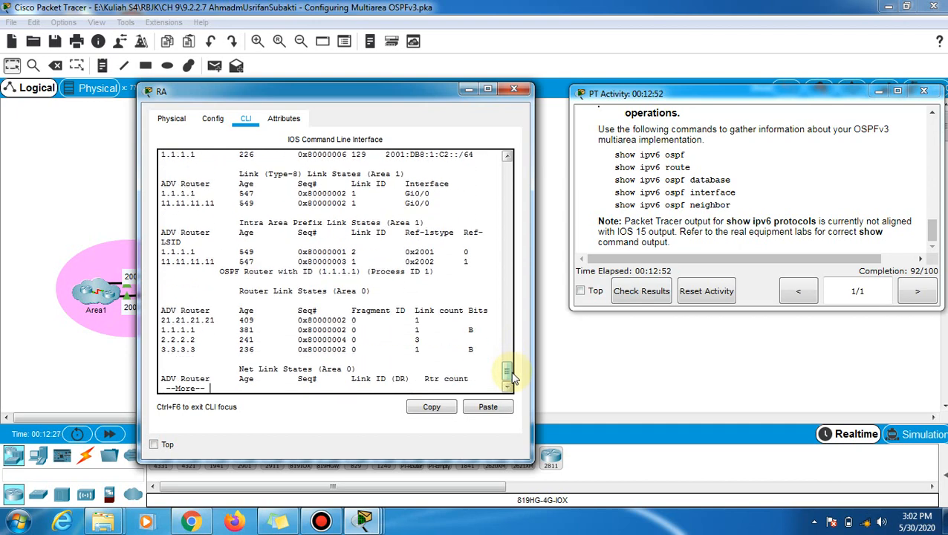
pyautogui.press('Return')
pyautogui.press('Return')
pyautogui.press('Return')
pyautogui.press('Return')
pyautogui.press('Return')
pyautogui.press('Return')
pyautogui.press('Return')
pyautogui.press('Return')
pyautogui.press('Return')
pyautogui.press('Return')
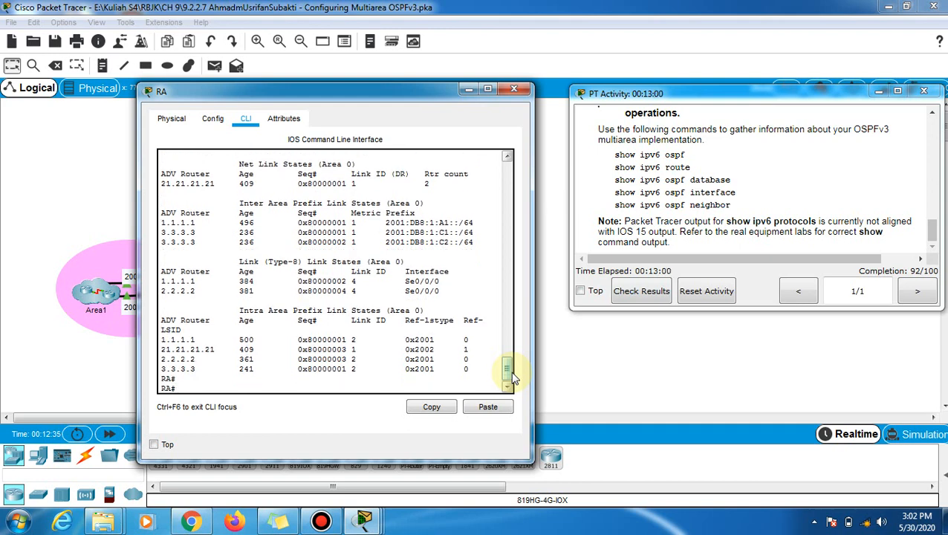
# Run show ipv6 ospf interface on RA and page through the output, examining the Serial0/0/0 section
pyautogui.write('show ipv6 ospf in')
pyautogui.write('terface')
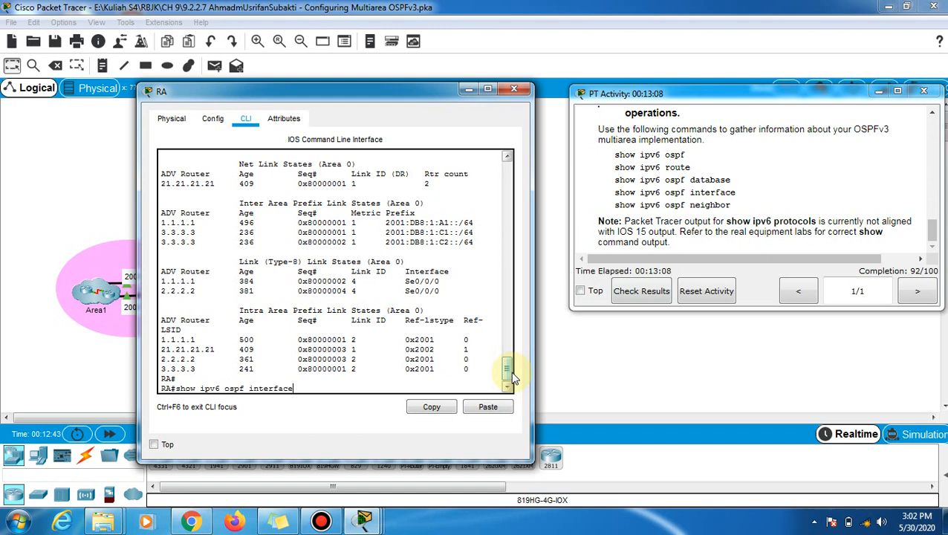
pyautogui.press('Return')
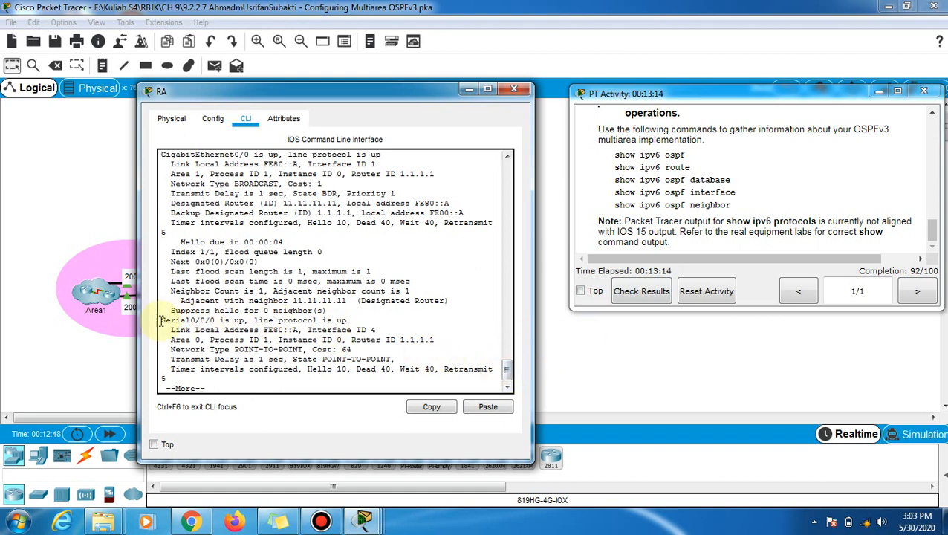
pyautogui.moveTo(159, 320); pyautogui.dragTo(507, 378)
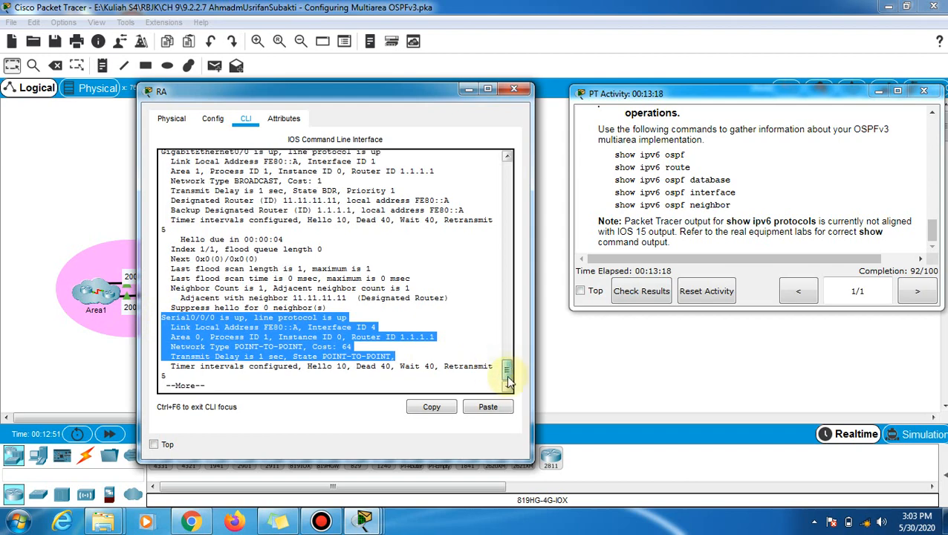
pyautogui.click(450, 387)
pyautogui.press('space')
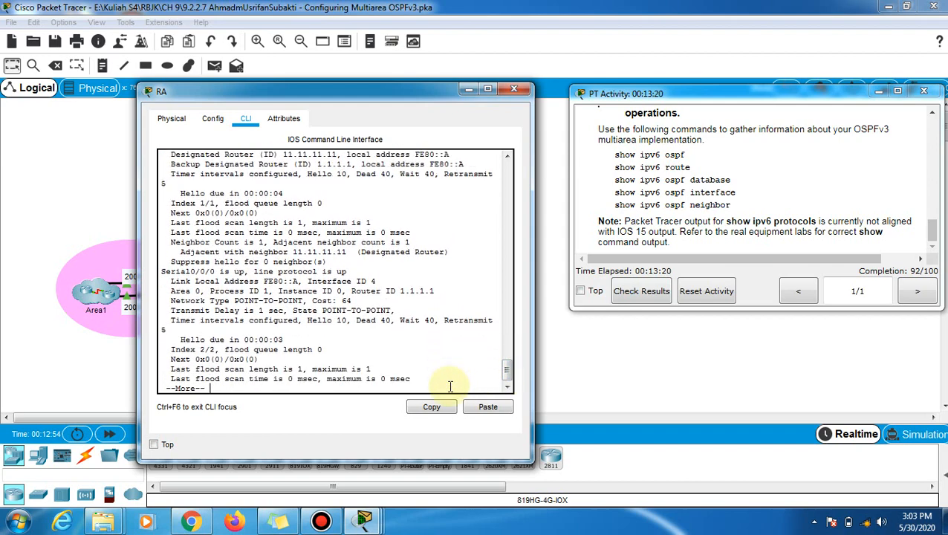
pyautogui.press('Return')
pyautogui.press('Return')
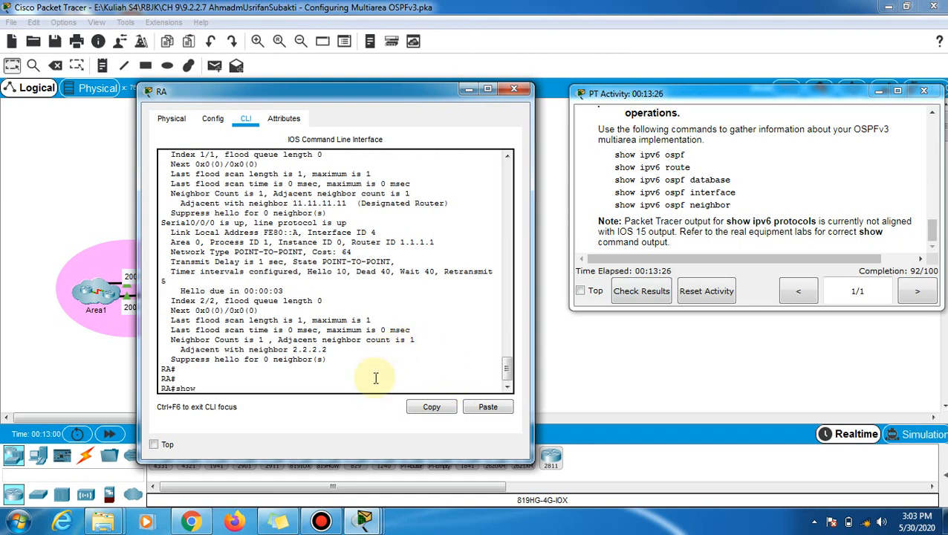
# Run show ipv6 ospf neighbor on RA and widen the RA window to read the neighbor table
pyautogui.write('show ipv6 ospf neighbor')
pyautogui.press('Return')
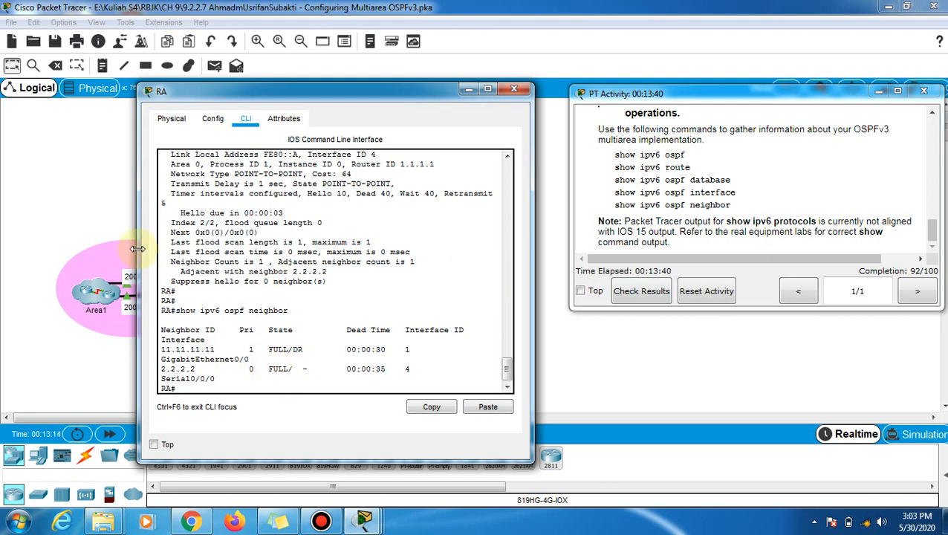
pyautogui.moveTo(137, 247); pyautogui.dragTo(92, 245)
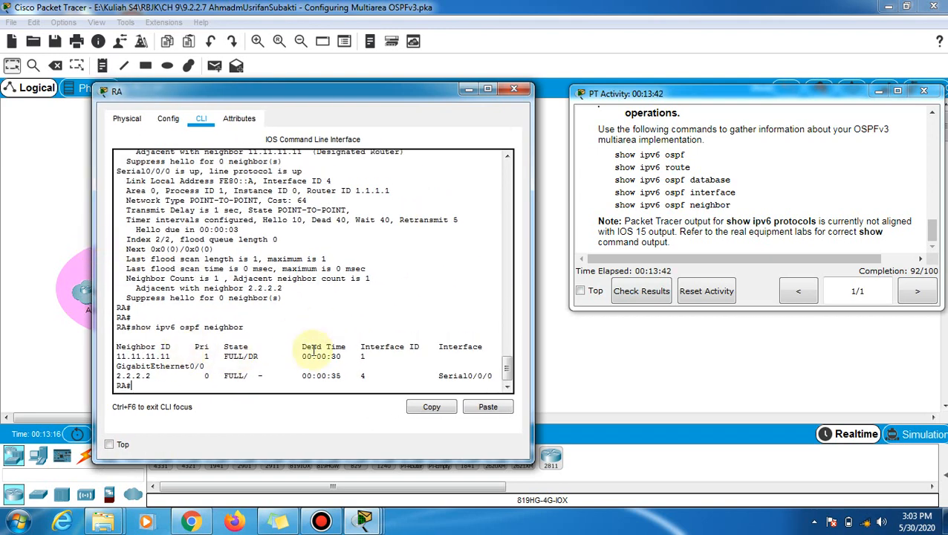